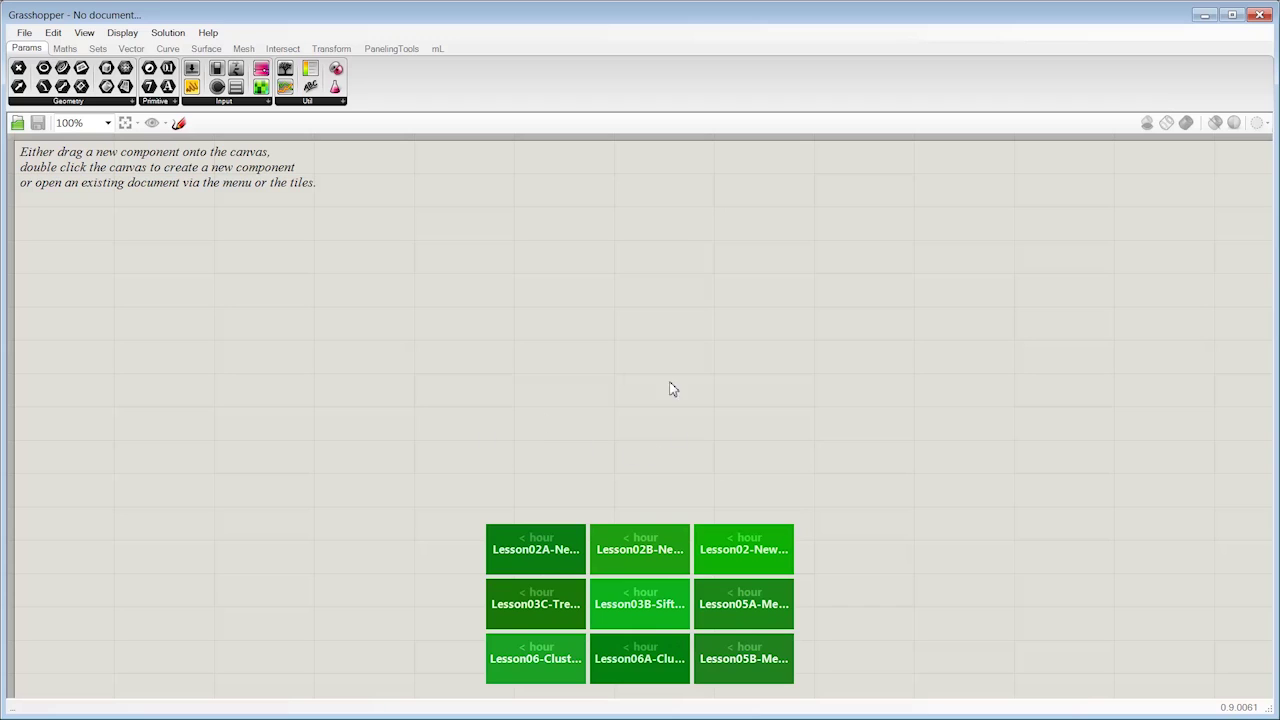
# - Open Grasshopper's File menu to reach the Preferences command
pyautogui.click(28, 35)
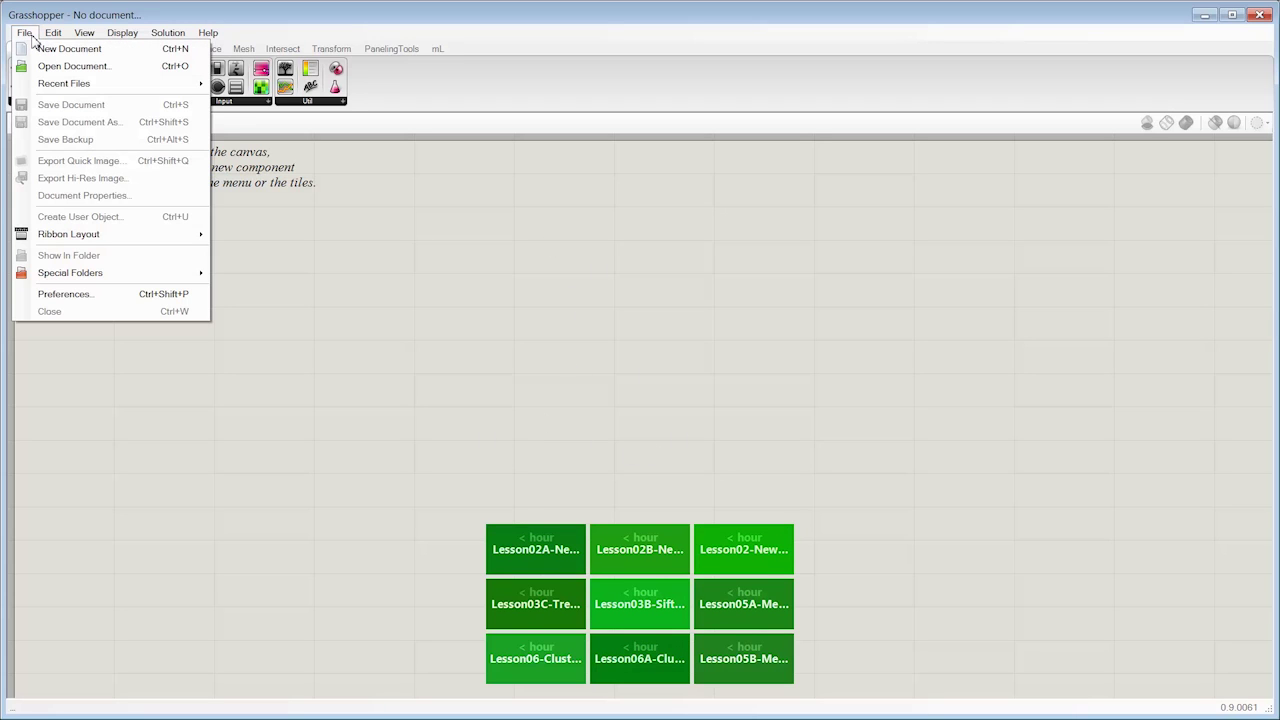
# - Open Grasshopper Preferences, move the Settings window right, and show the Author page
pyautogui.click(98, 296)
pyautogui.moveTo(300, 95); pyautogui.dragTo(950, 180)
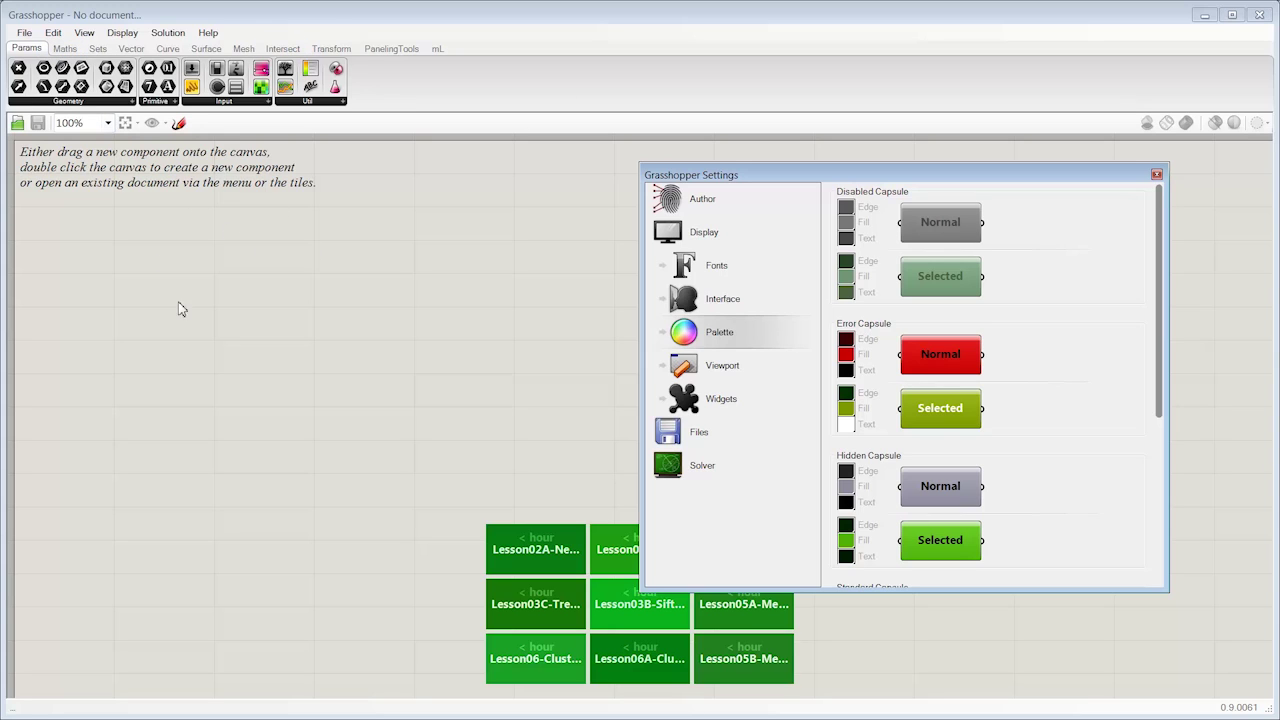
pyautogui.click(742, 215)
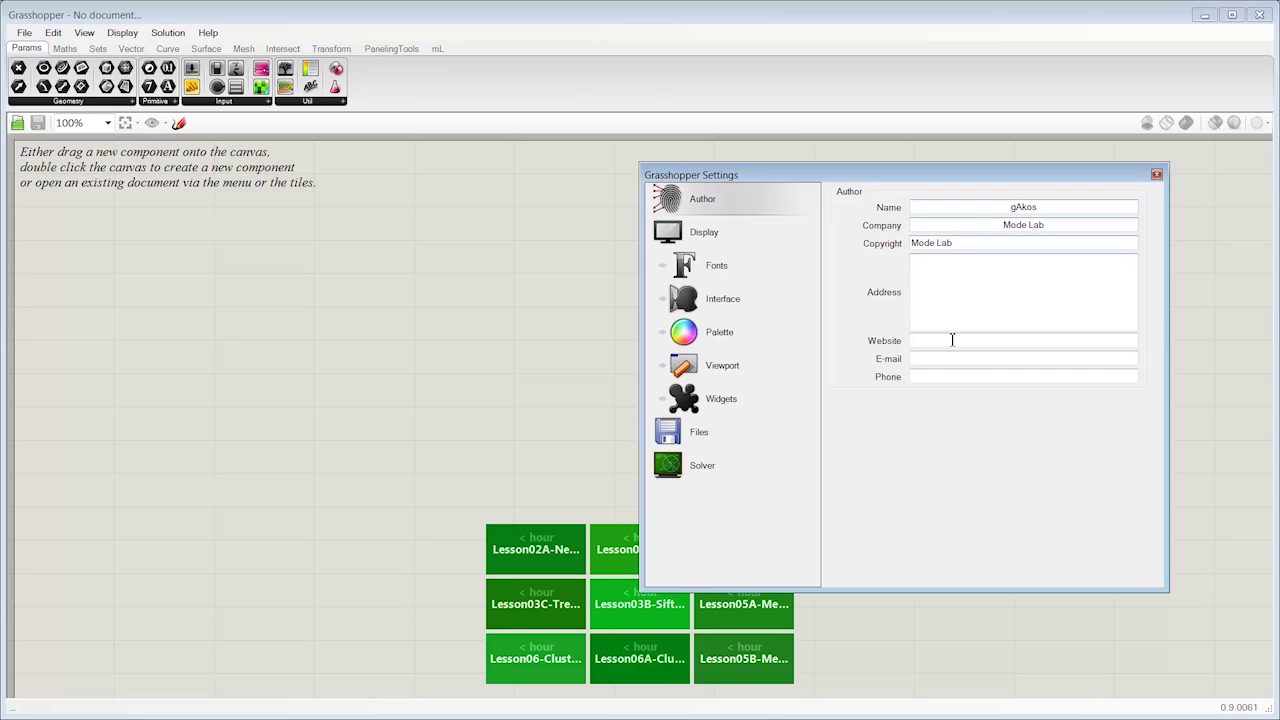
# - On the Interface page, toggle Show tab icons off again and enable Show obscure components
pyautogui.click(754, 240)
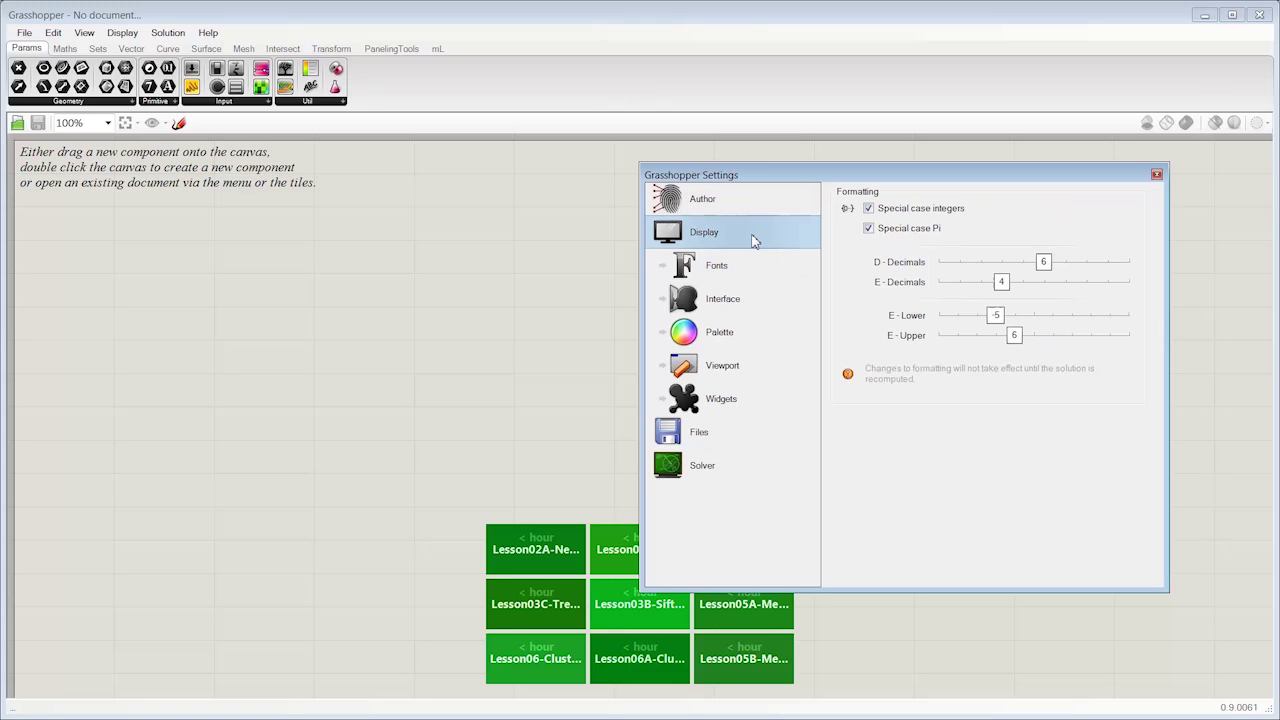
pyautogui.click(752, 268)
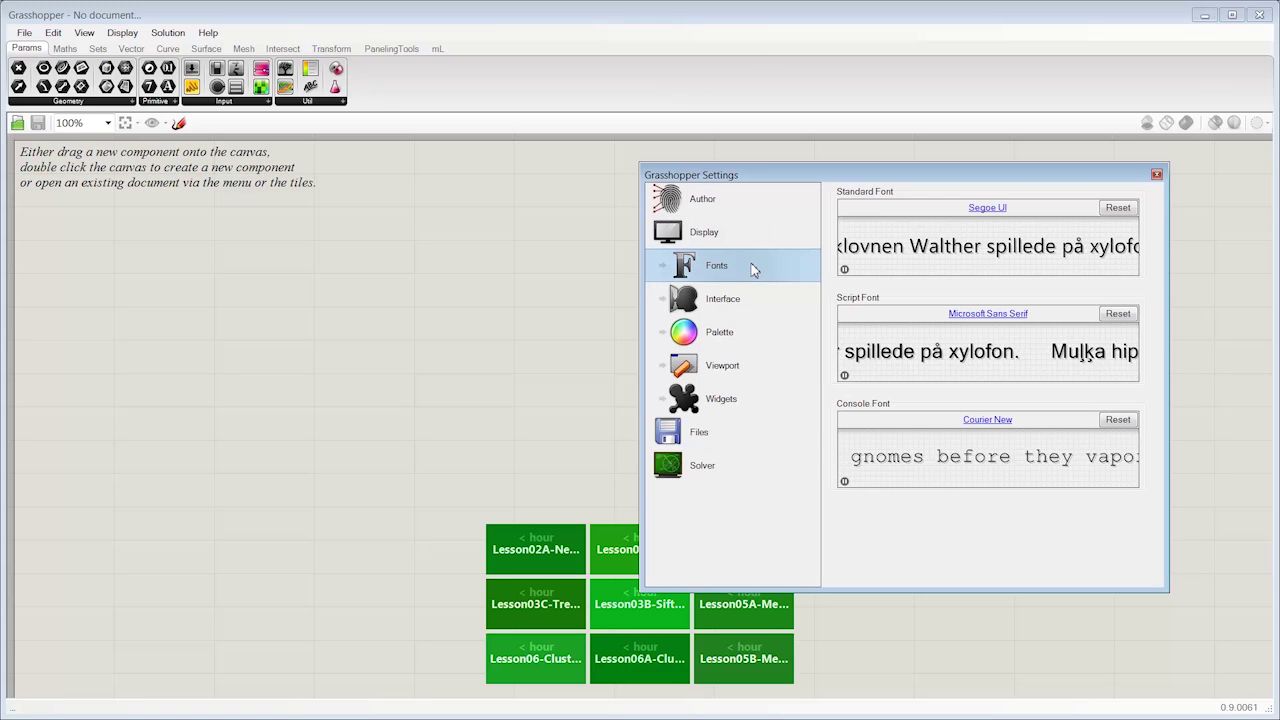
pyautogui.click(757, 308)
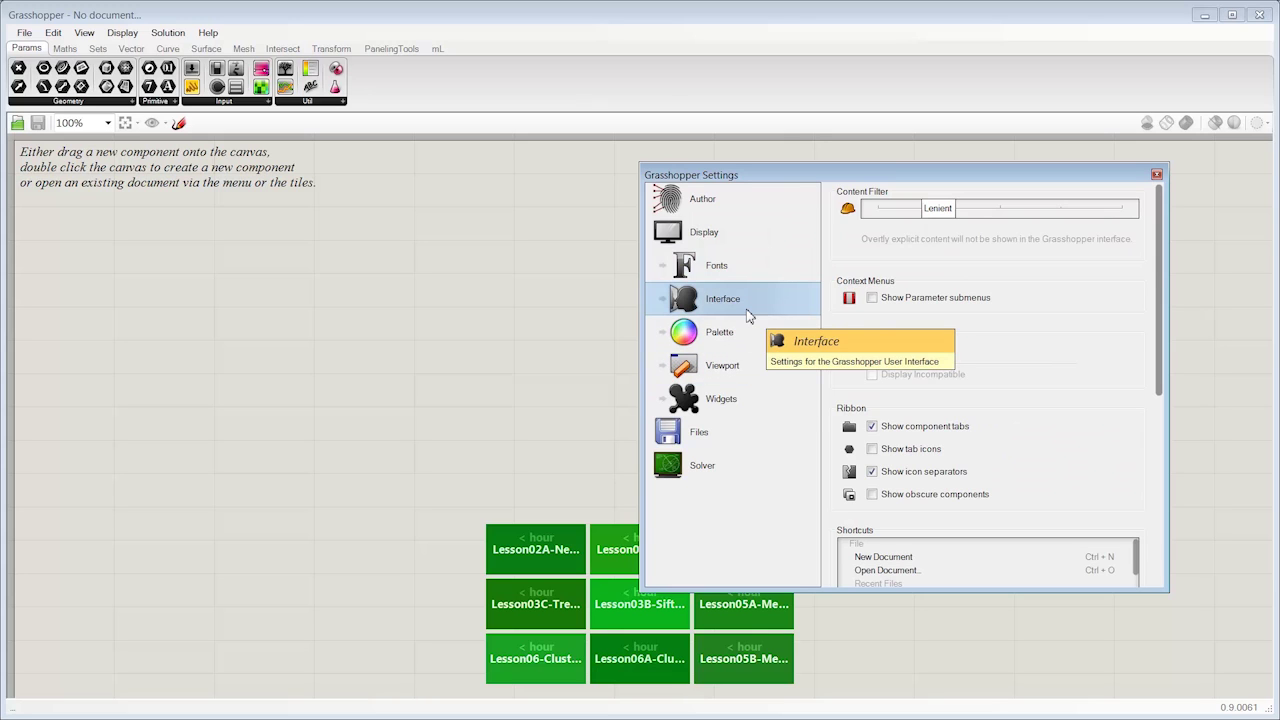
pyautogui.moveTo(1155, 264); pyautogui.dragTo(1157, 300)
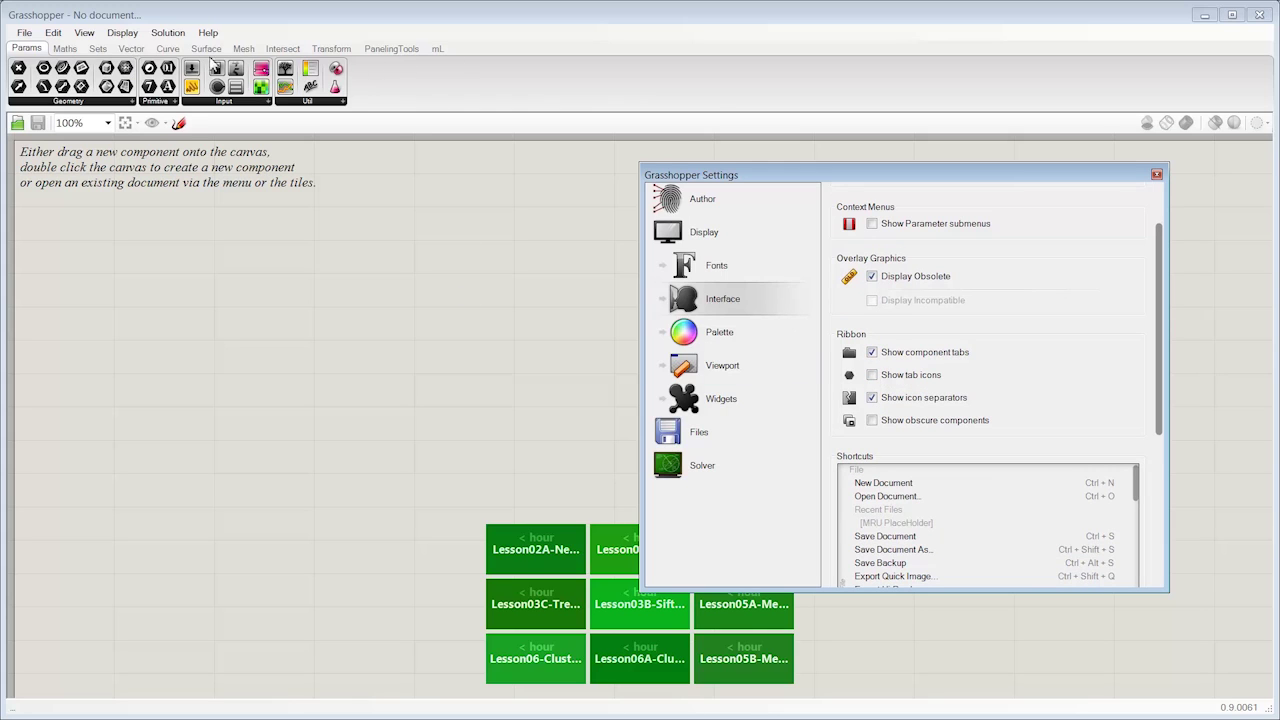
pyautogui.click(873, 378)
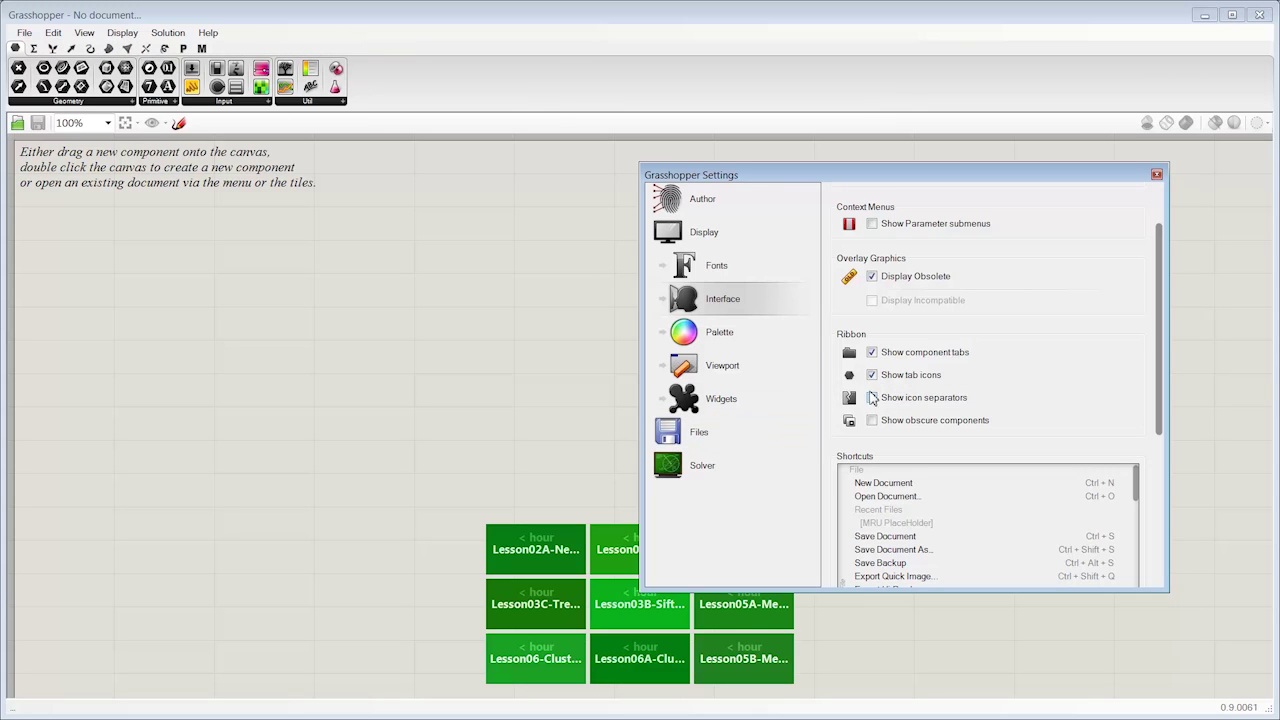
pyautogui.click(872, 377)
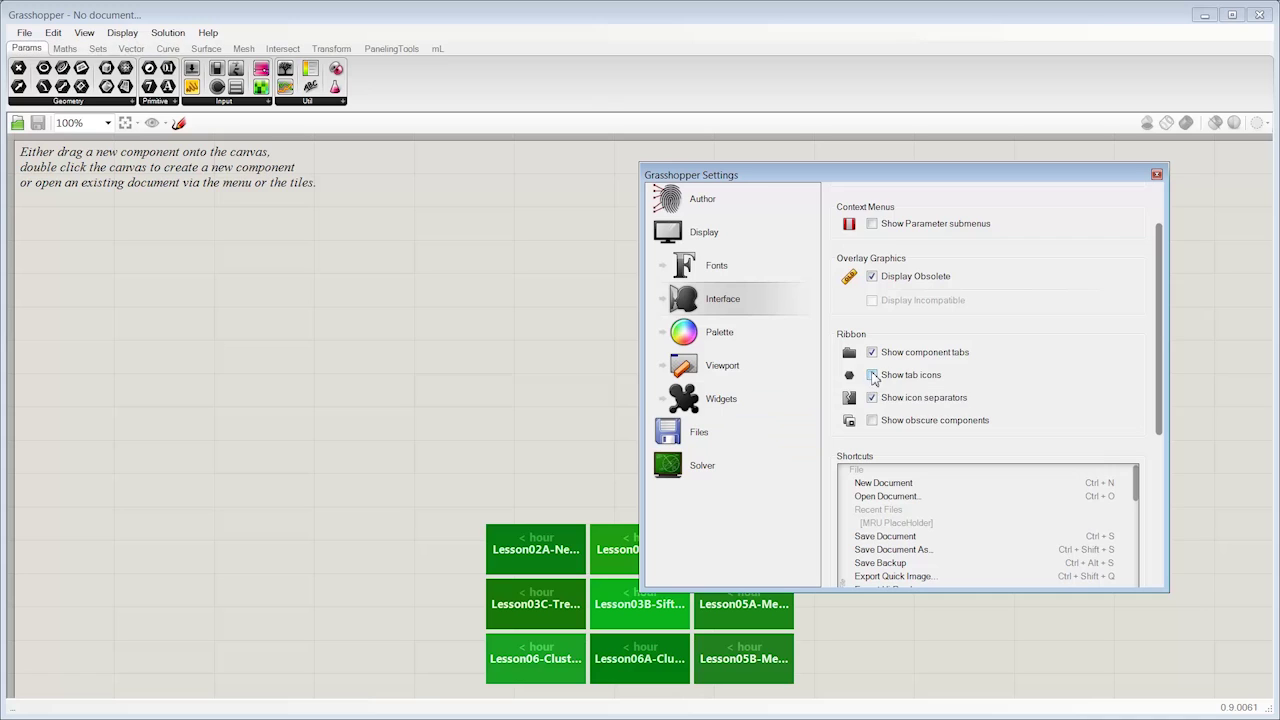
pyautogui.click(872, 421)
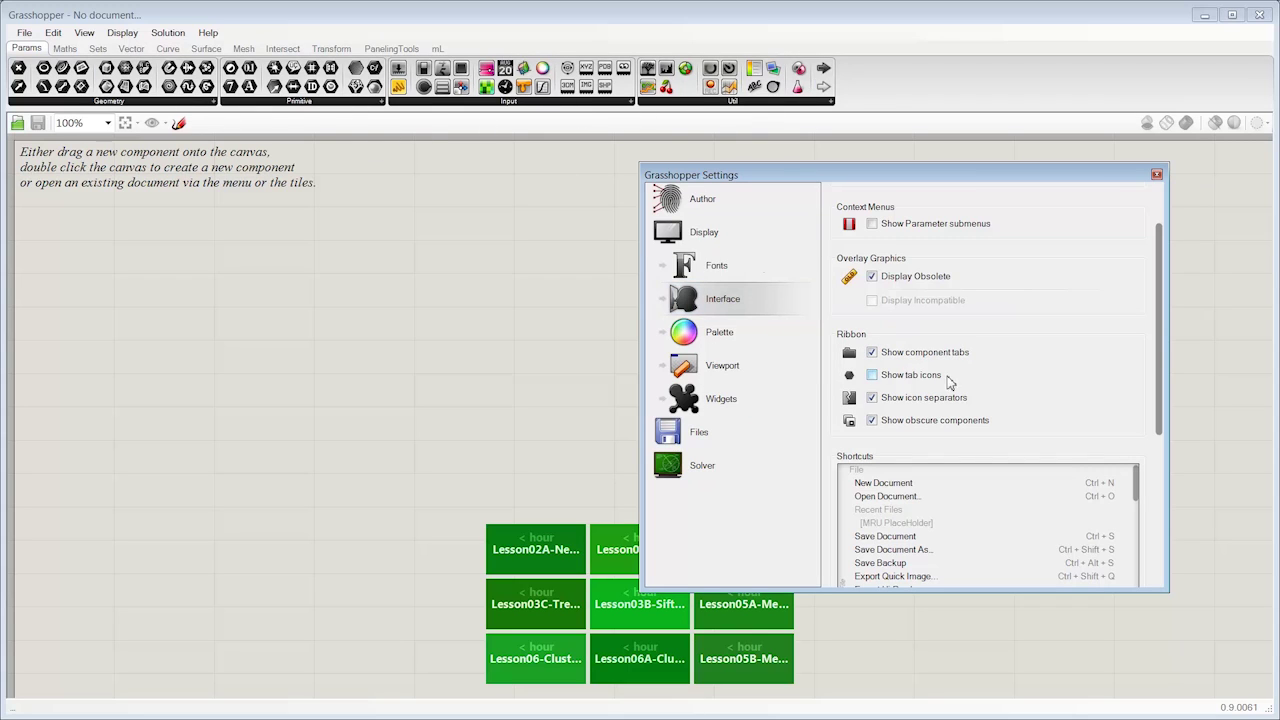
# - Hide obscure components, then switch the ribbon tabs to icons and back to text
pyautogui.click(872, 421)
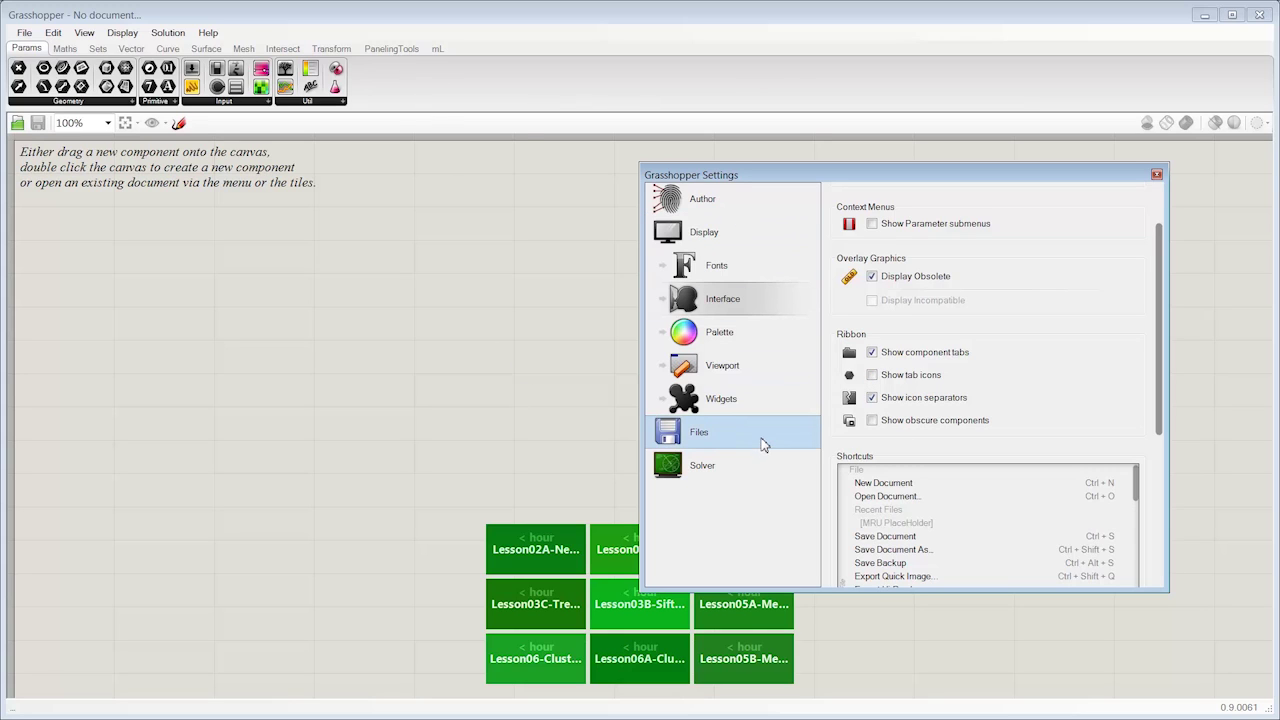
pyautogui.rightClick(286, 52)
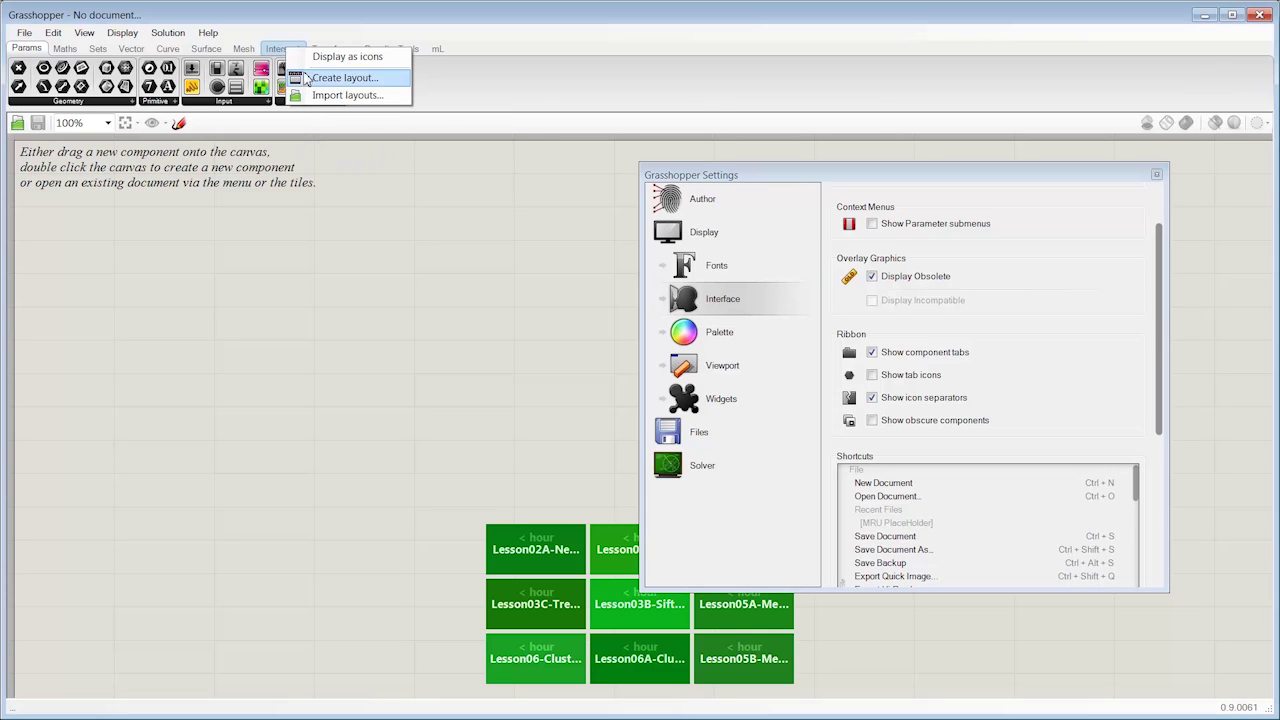
pyautogui.click(345, 56)
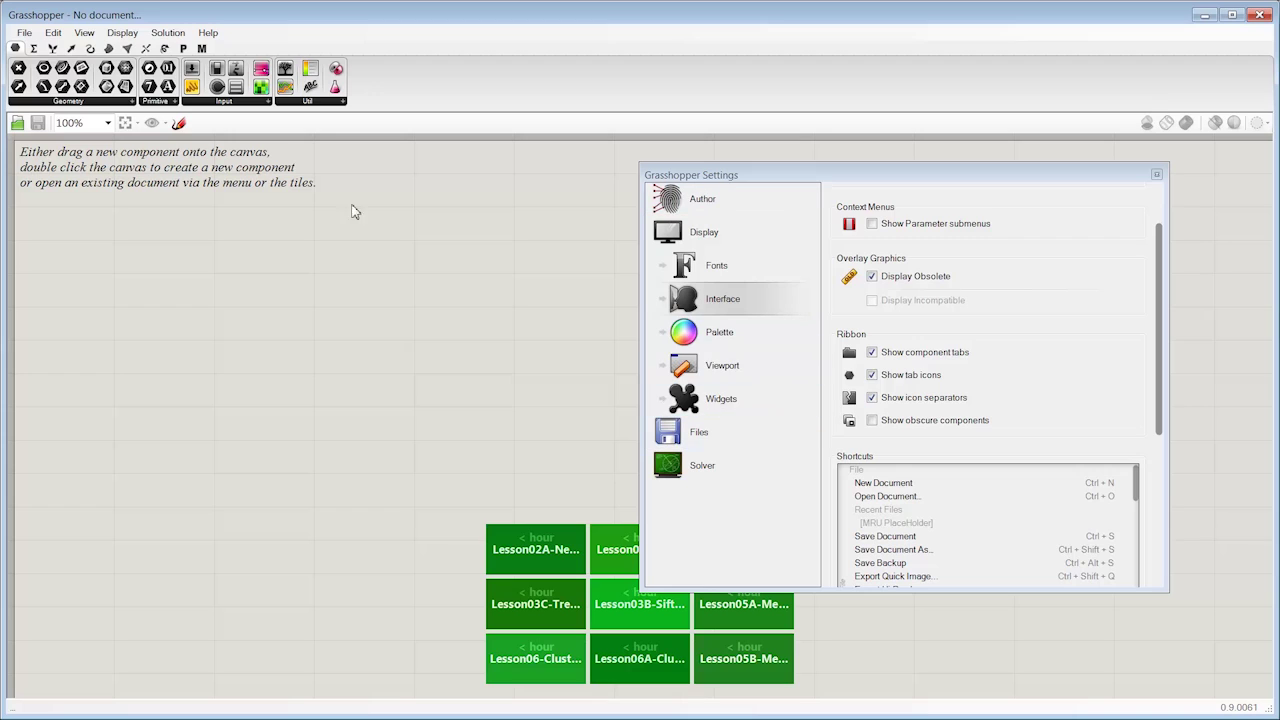
pyautogui.rightClick(239, 50)
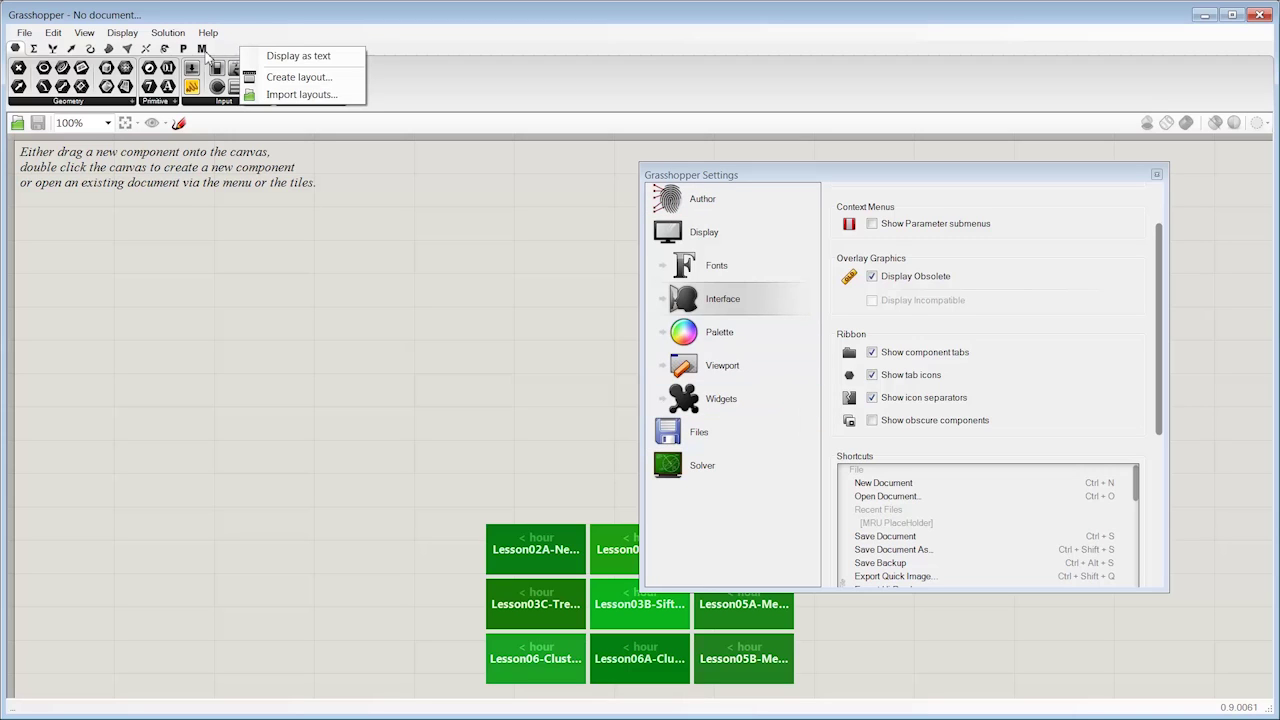
pyautogui.click(285, 57)
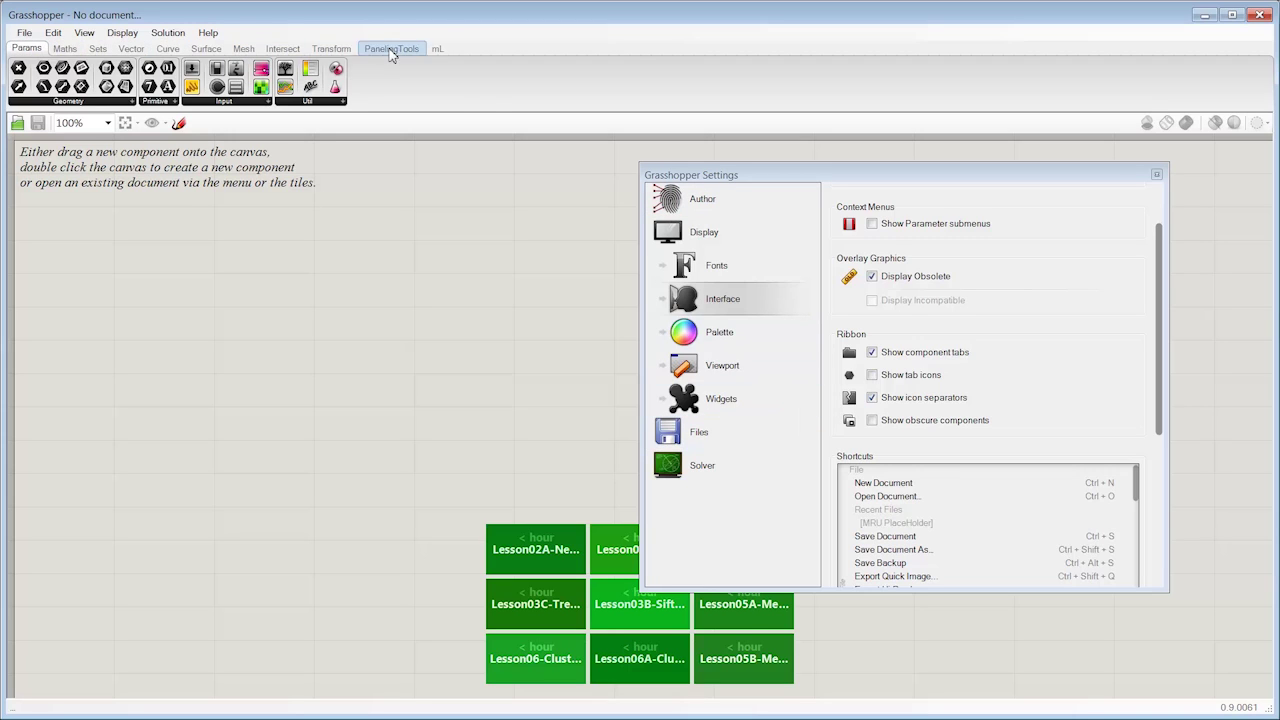
# - Show the Palette capsule colours and drop a Params component to start a new document
pyautogui.click(775, 346)
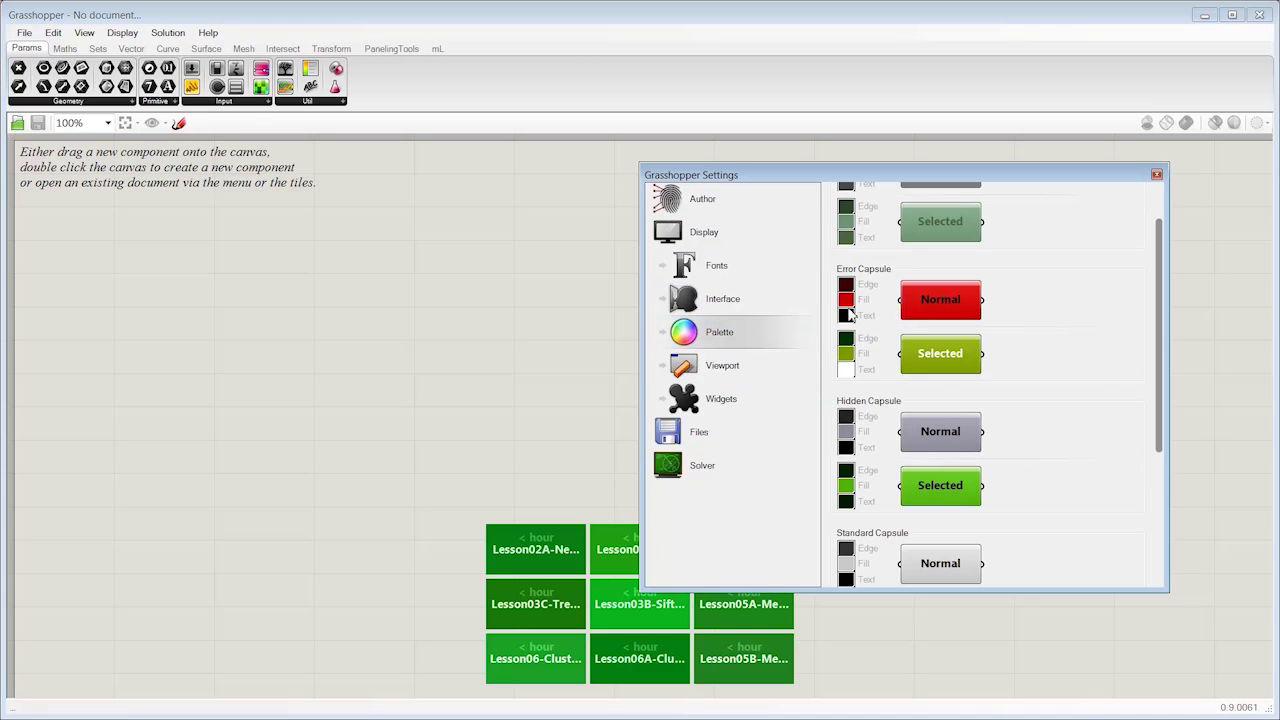
pyautogui.moveTo(1160, 329); pyautogui.dragTo(1163, 268)
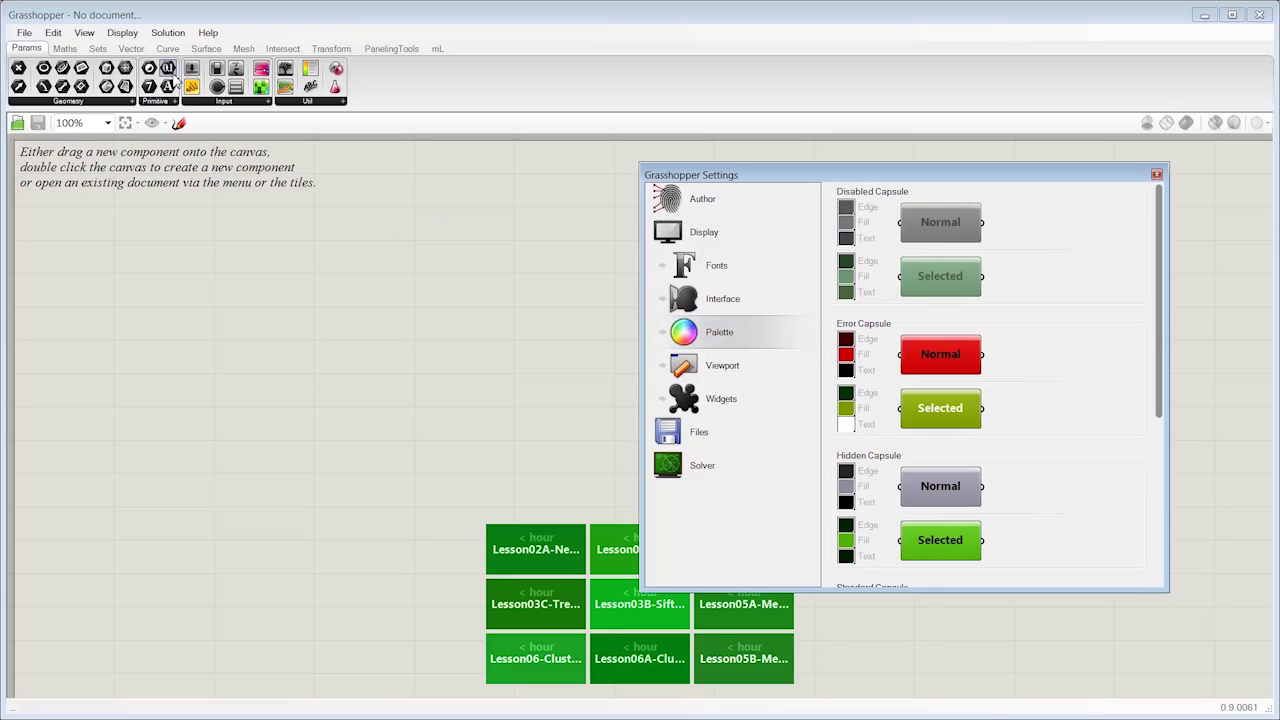
pyautogui.moveTo(152, 86); pyautogui.dragTo(187, 295)
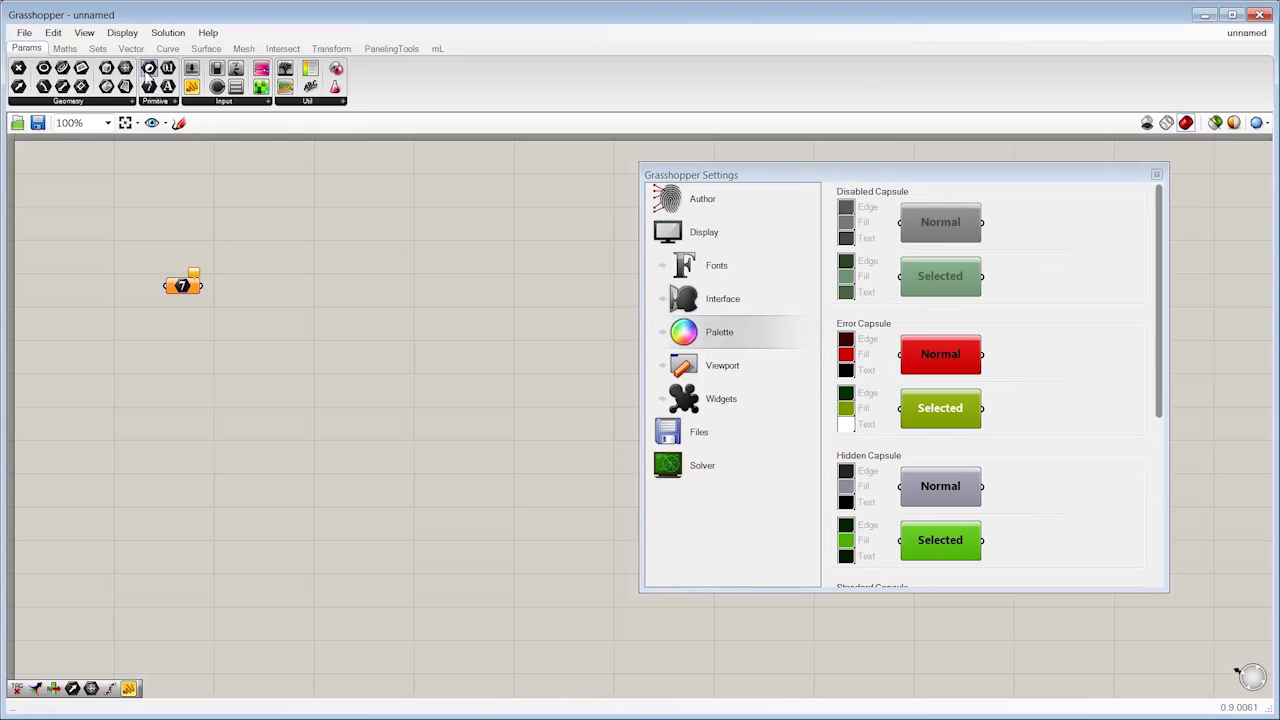
# - Add two Vector Plane components and scroll the palette to the Warning Capsule
pyautogui.click(131, 48)
pyautogui.moveTo(185, 86); pyautogui.dragTo(280, 312)
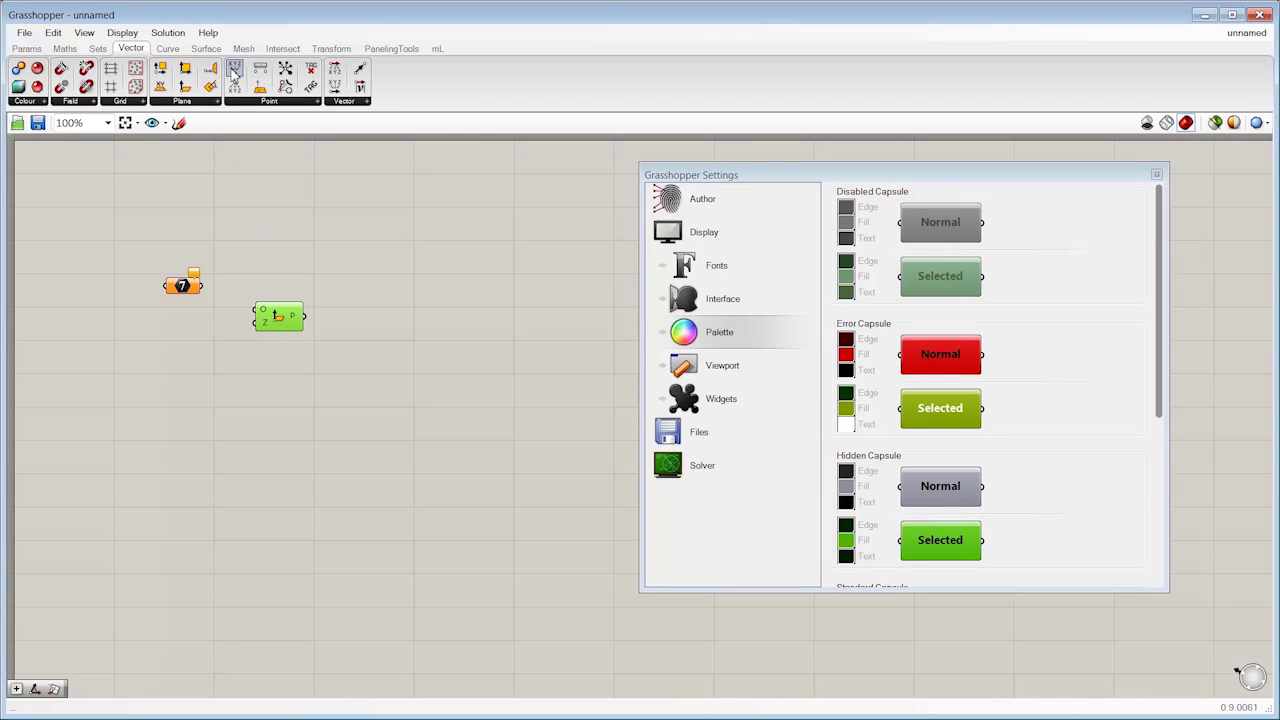
pyautogui.moveTo(156, 108); pyautogui.dragTo(366, 272)
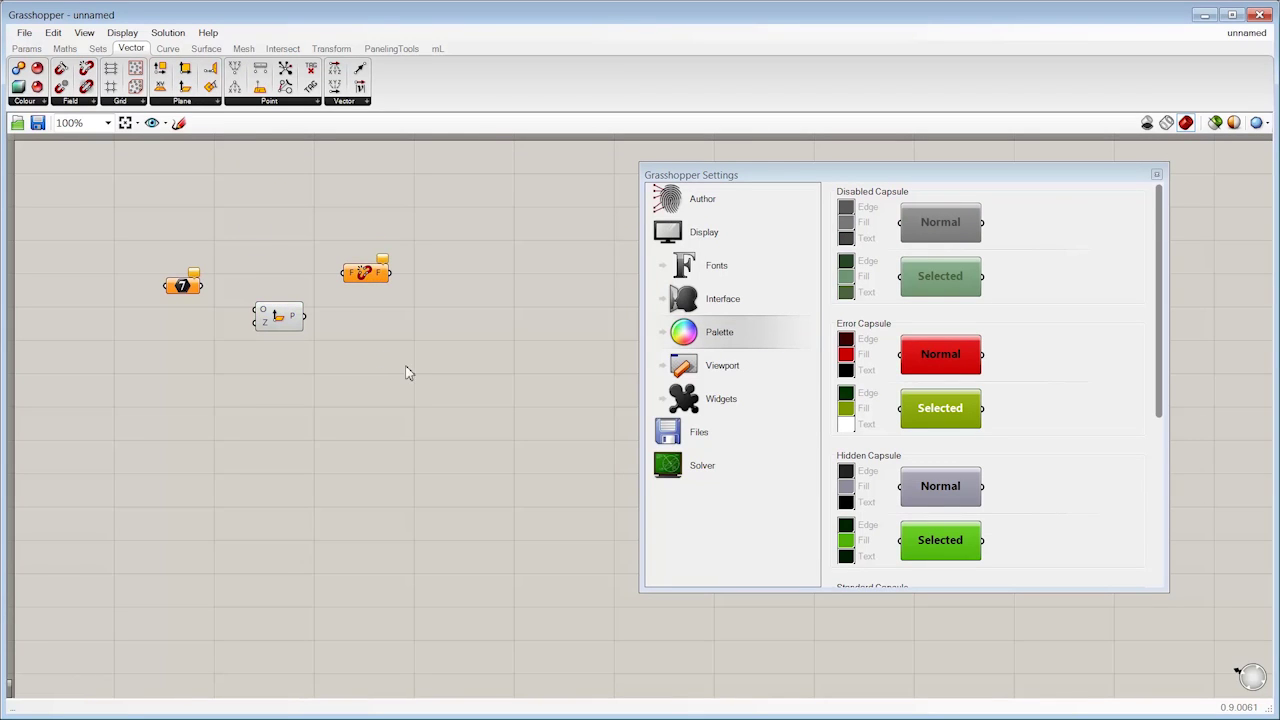
pyautogui.click(366, 278)
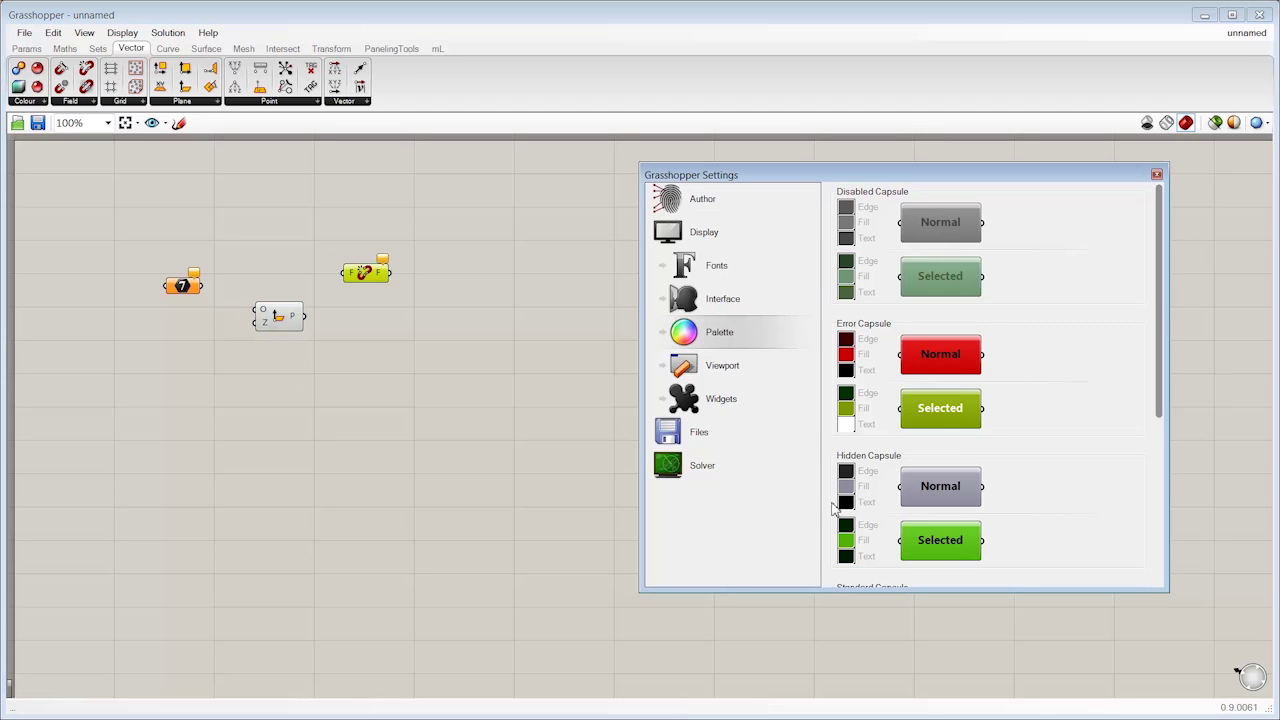
pyautogui.moveTo(1159, 370); pyautogui.dragTo(1140, 526)
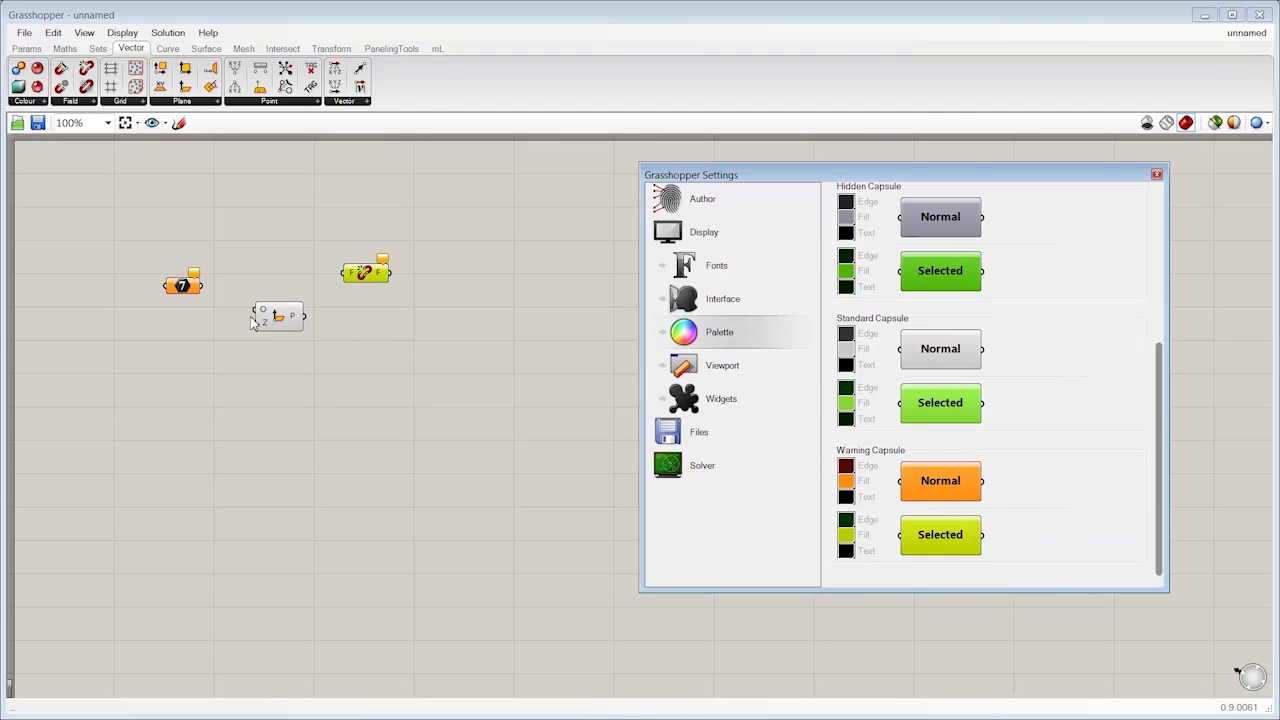
# - Set the Warning Capsule fill colour to R198 G97 B20
pyautogui.click(845, 483)
pyautogui.moveTo(883, 535); pyautogui.dragTo(892, 508)
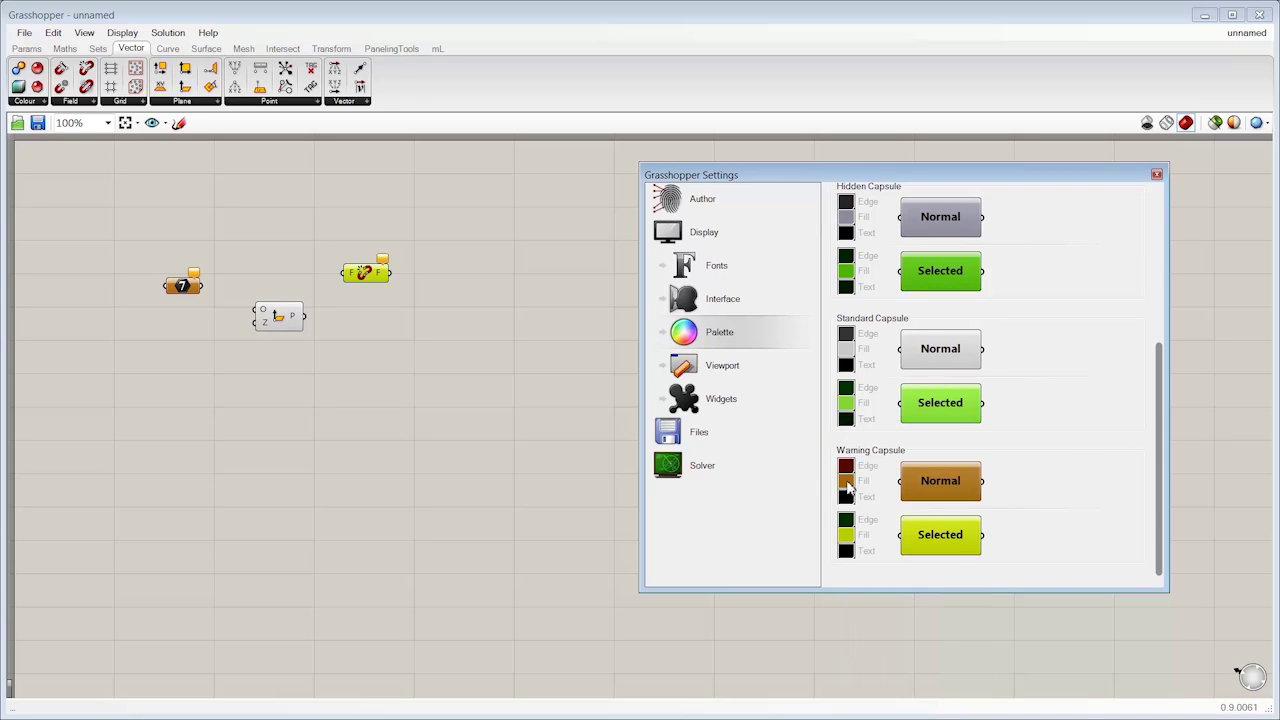
pyautogui.click(848, 482)
# - Make the Warning Capsule text white and show the Viewport settings page
pyautogui.click(848, 498)
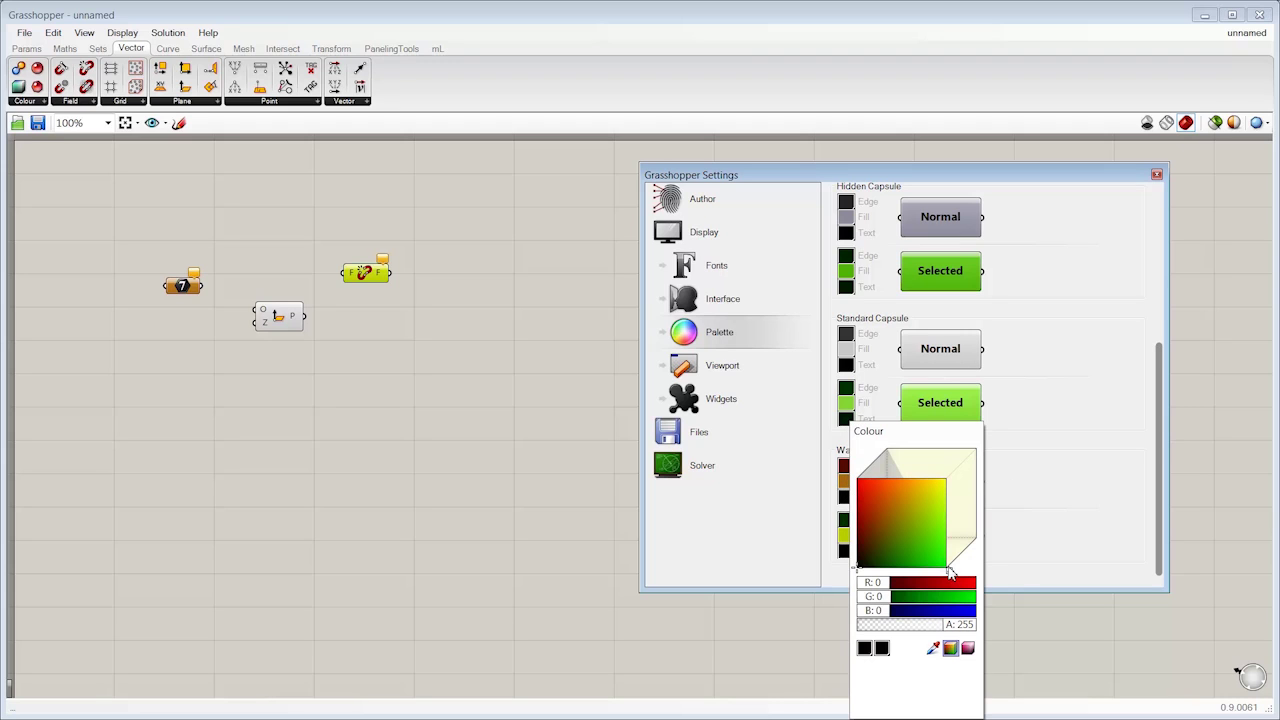
pyautogui.moveTo(963, 557); pyautogui.dragTo(1078, 430)
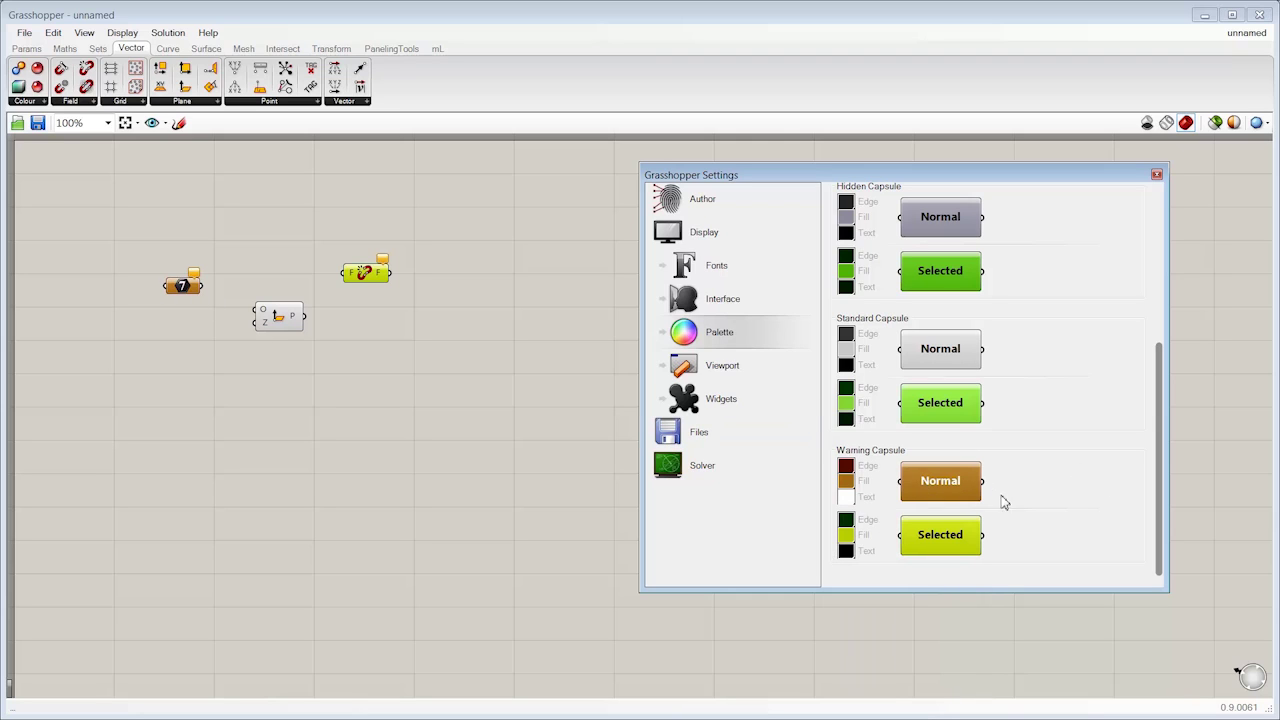
pyautogui.click(812, 382)
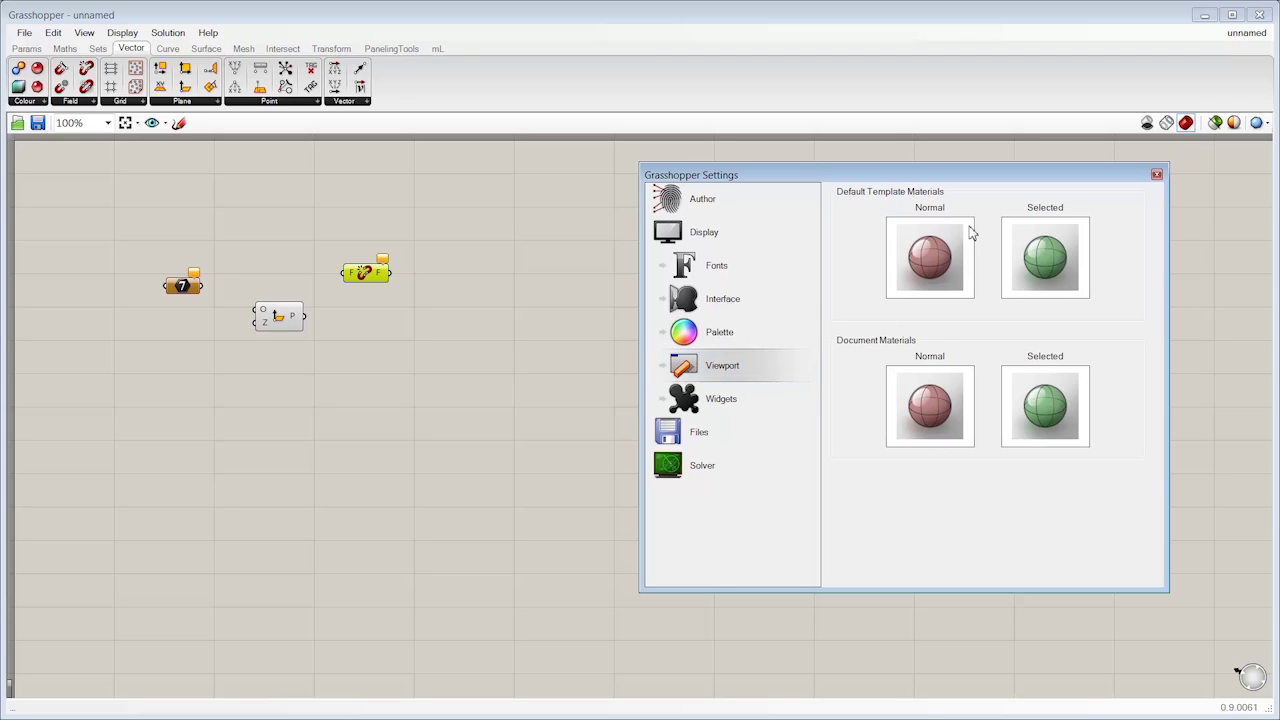
# - Peek at Rhino behind Grasshopper, restore the window, and close Settings
pyautogui.doubleClick(537, 20)
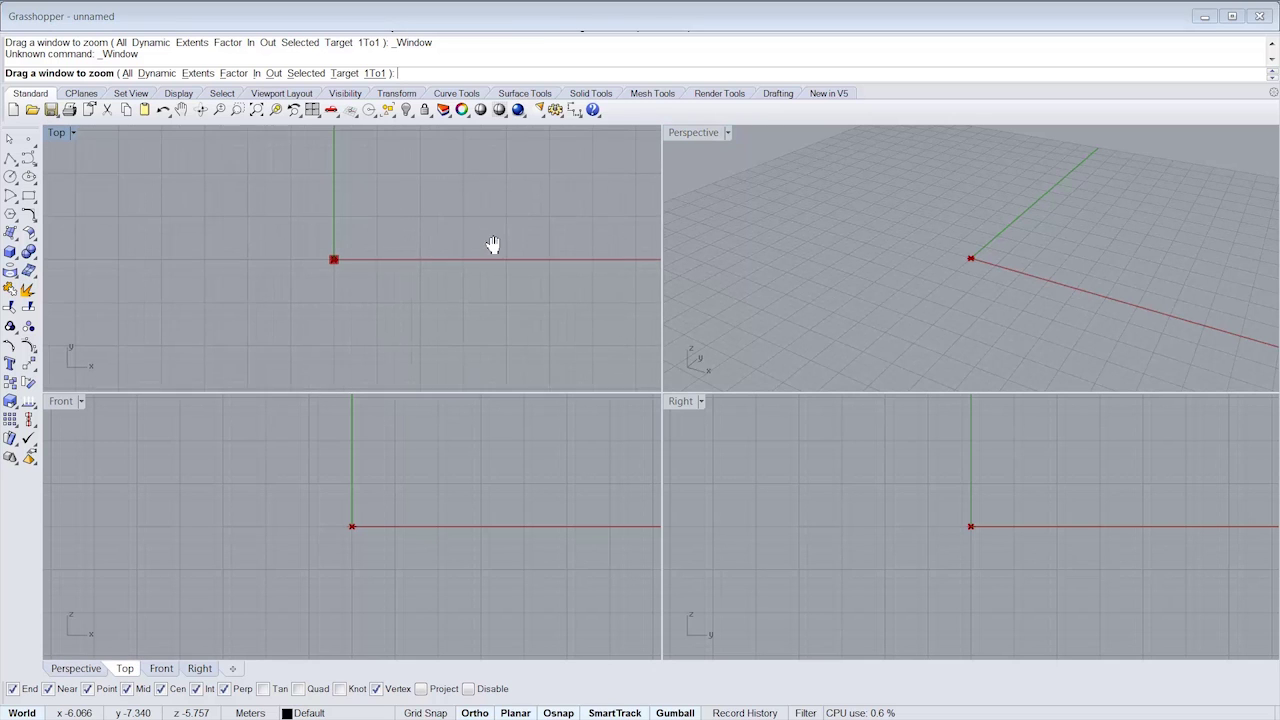
pyautogui.doubleClick(232, 20)
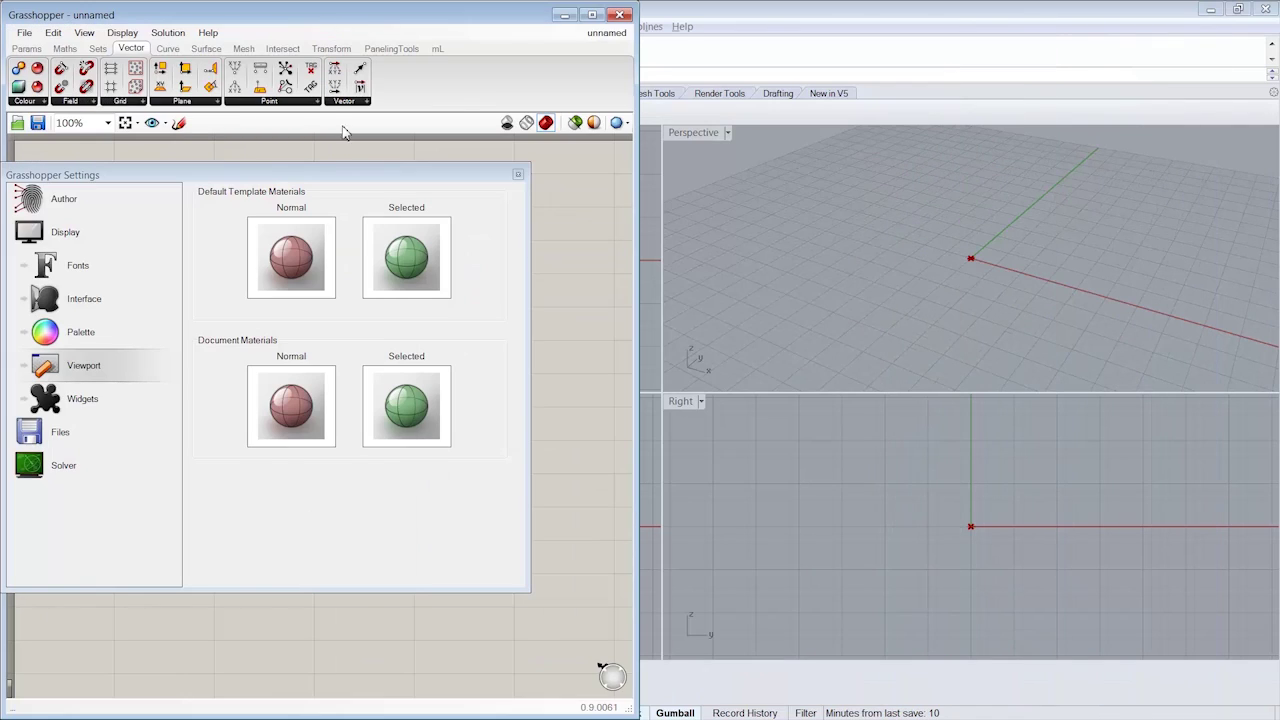
pyautogui.click(517, 174)
# - Replace the three components with a single Circle component from the Curve tab
pyautogui.moveTo(436, 340); pyautogui.dragTo(166, 250)
pyautogui.press('Delete')
pyautogui.click(166, 49)
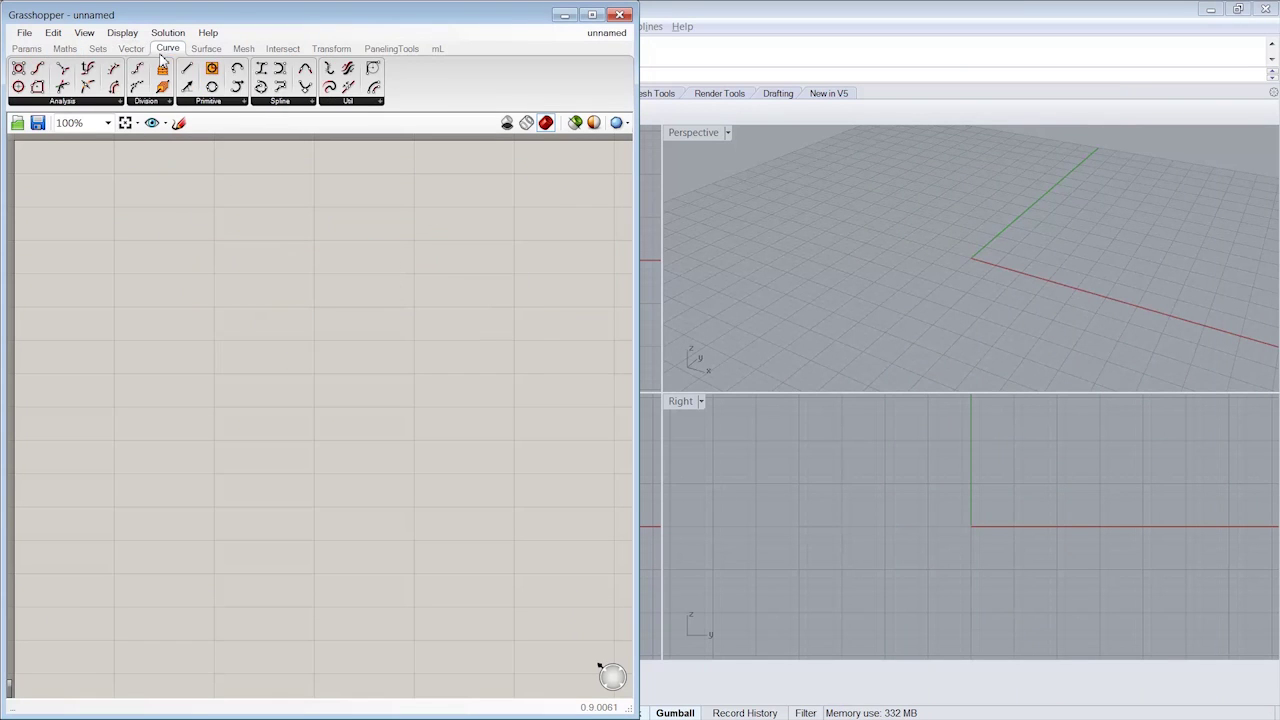
pyautogui.moveTo(211, 68); pyautogui.dragTo(265, 296)
pyautogui.click(258, 284)
# - Compare the circle's selected and normal previews in the Rhino viewport
pyautogui.moveTo(997, 237); pyautogui.dragTo(1000, 248, button='right')
pyautogui.scroll(4, 1002, 252)
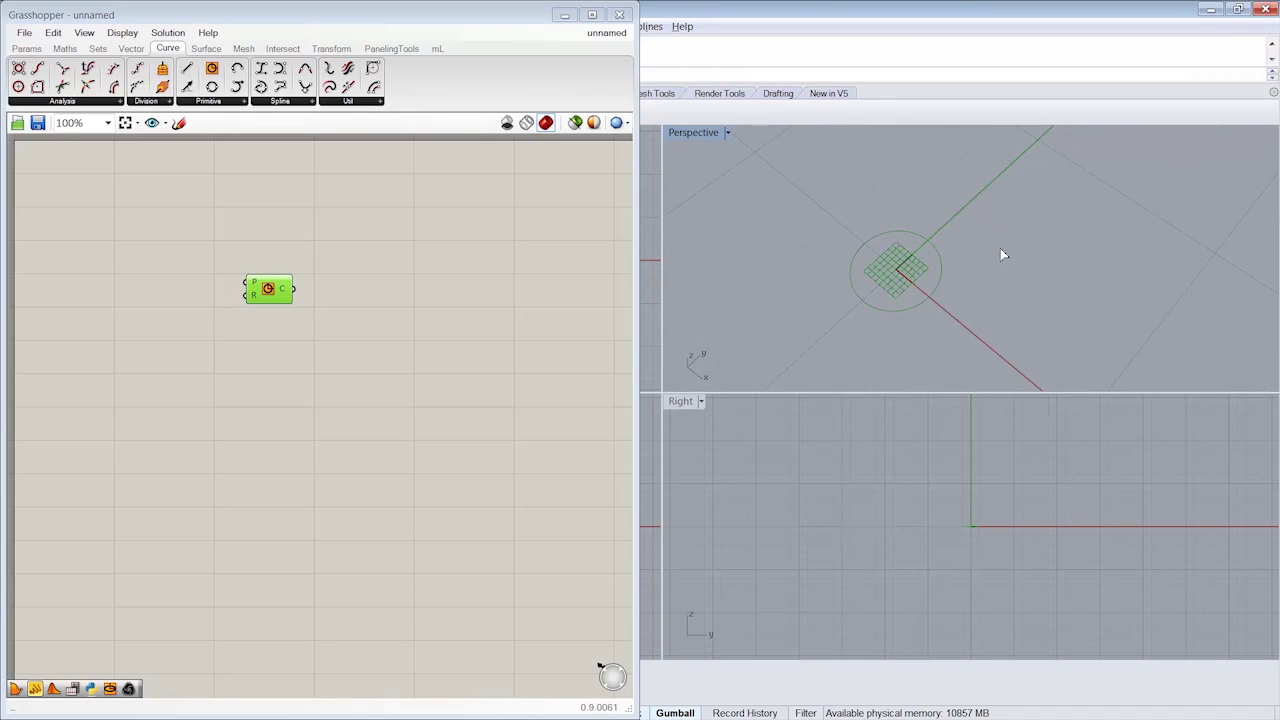
pyautogui.moveTo(1000, 248); pyautogui.dragTo(946, 305)
pyautogui.scroll(1, 942, 248)
pyautogui.click(466, 337)
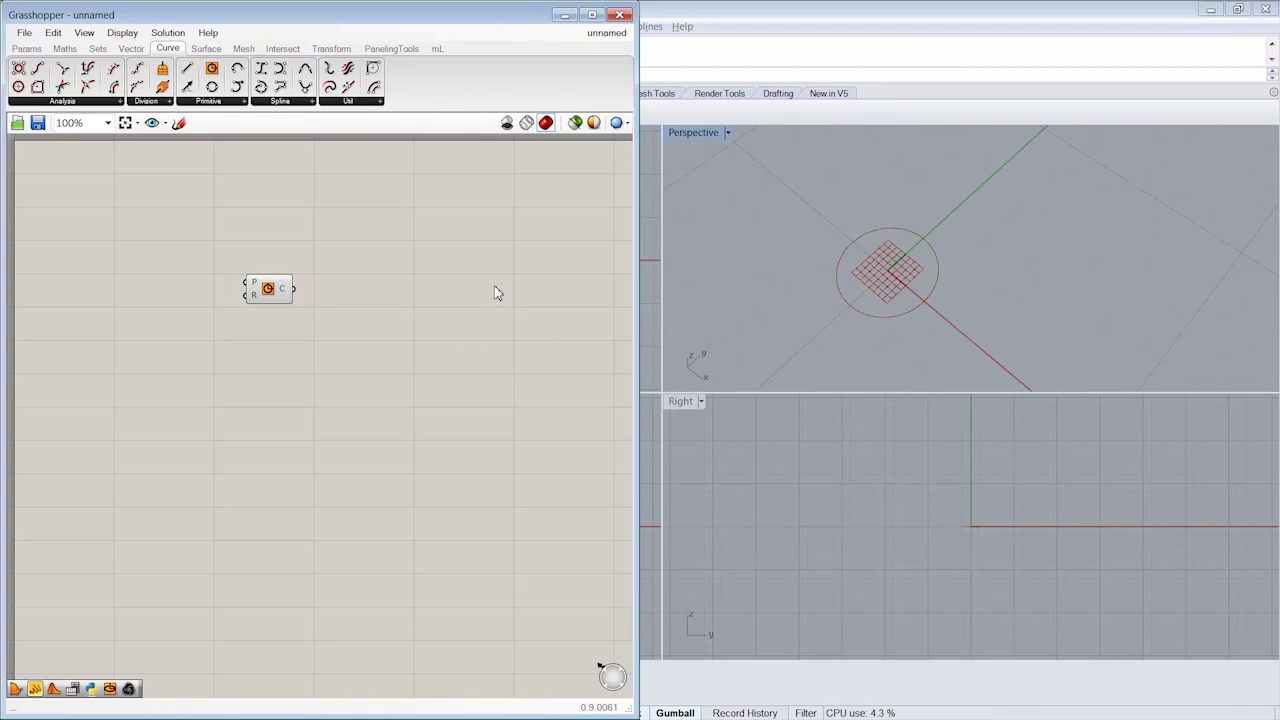
pyautogui.moveTo(272, 295); pyautogui.dragTo(247, 287)
pyautogui.click(286, 322)
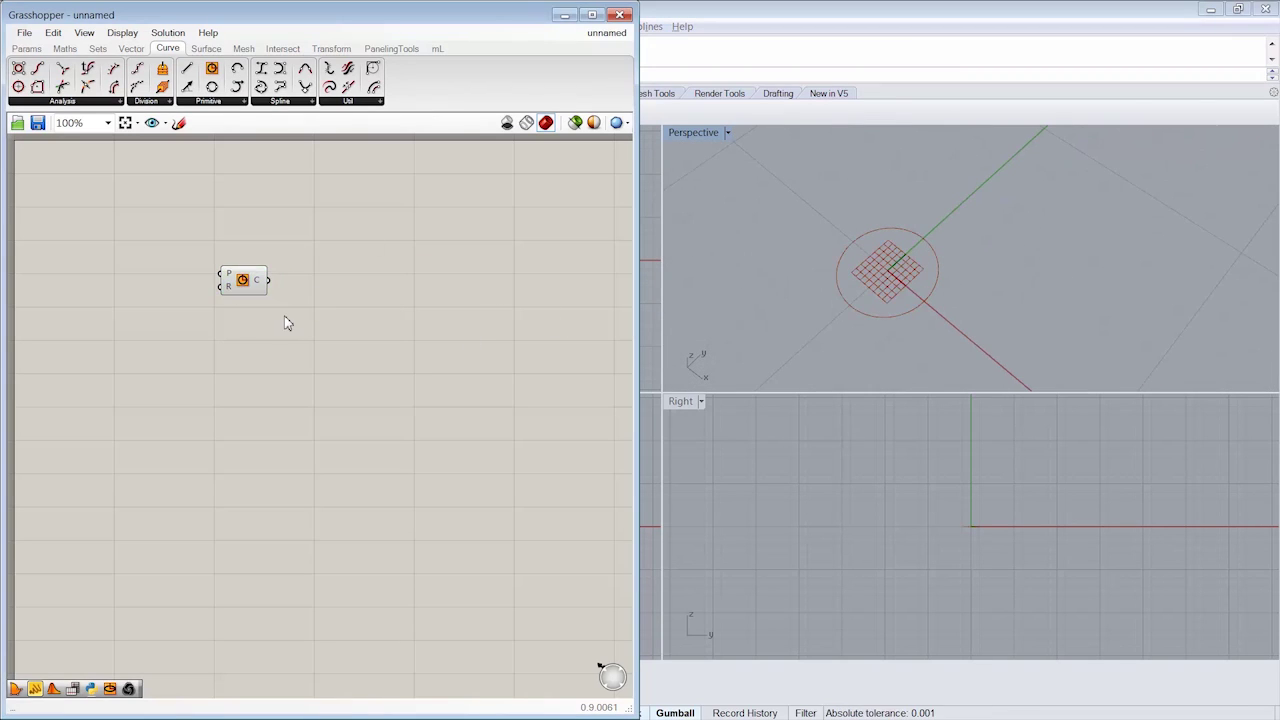
pyautogui.click(263, 290)
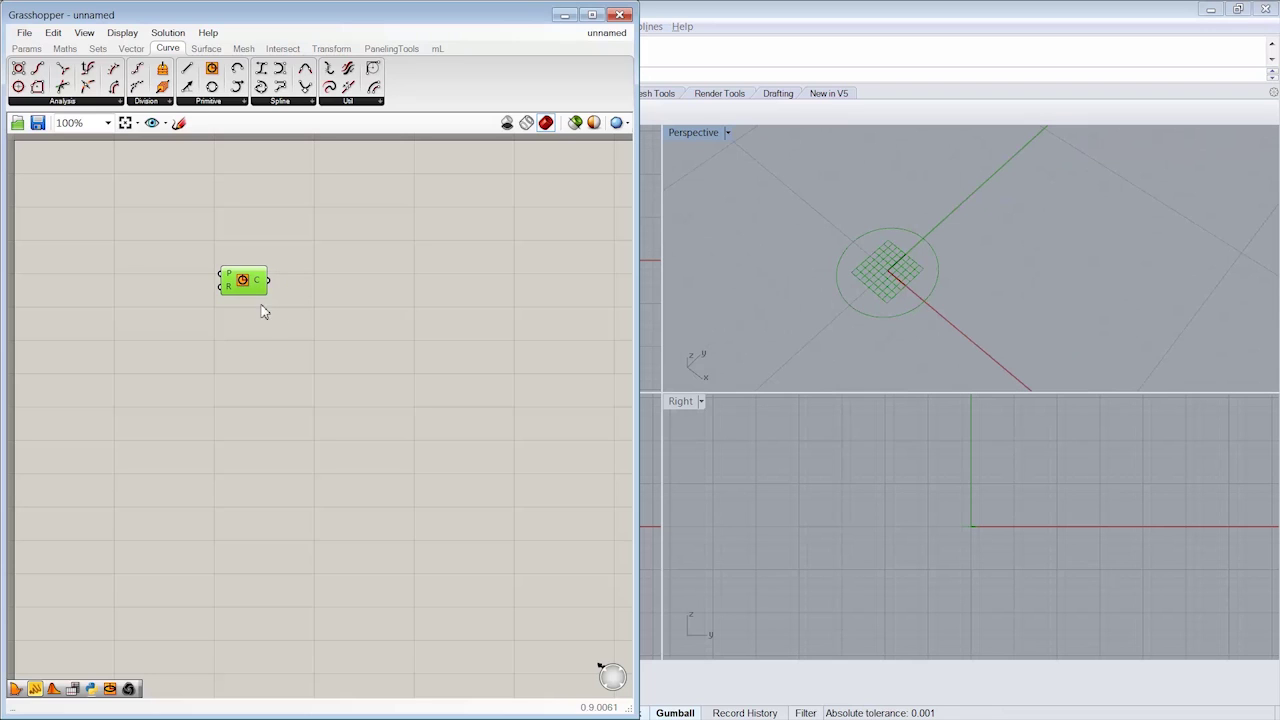
pyautogui.click(276, 334)
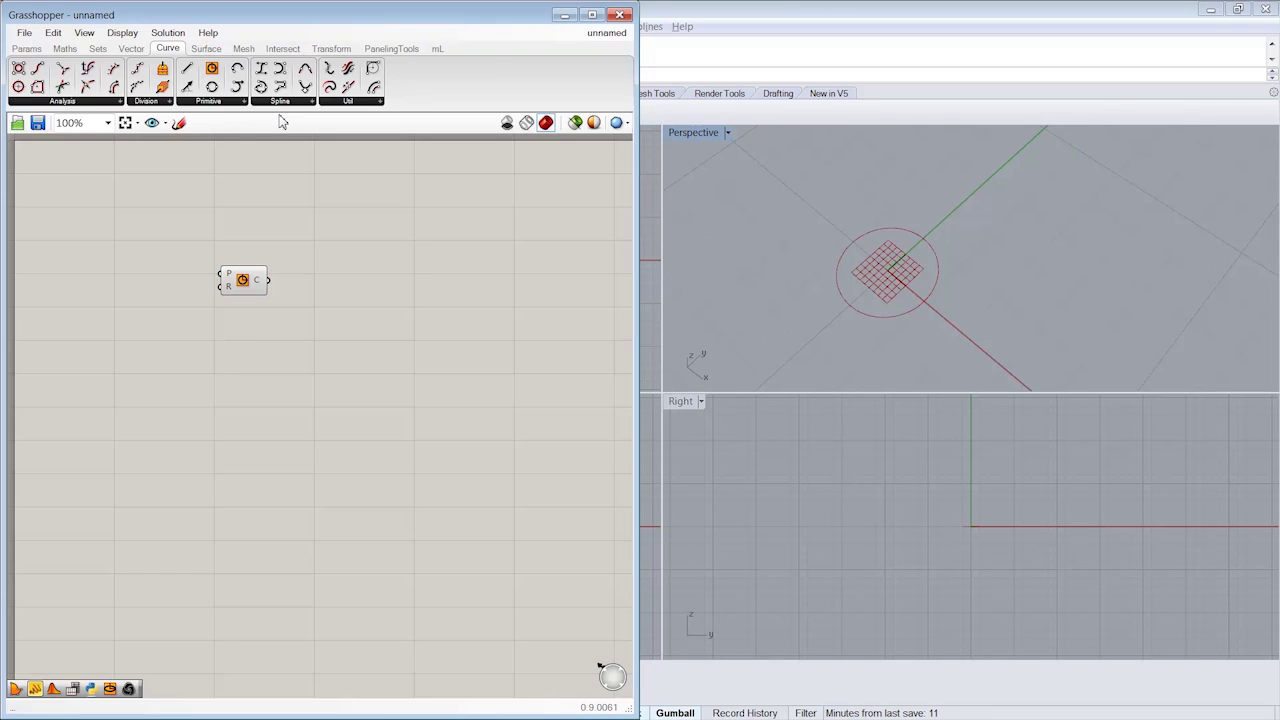
pyautogui.click(24, 32)
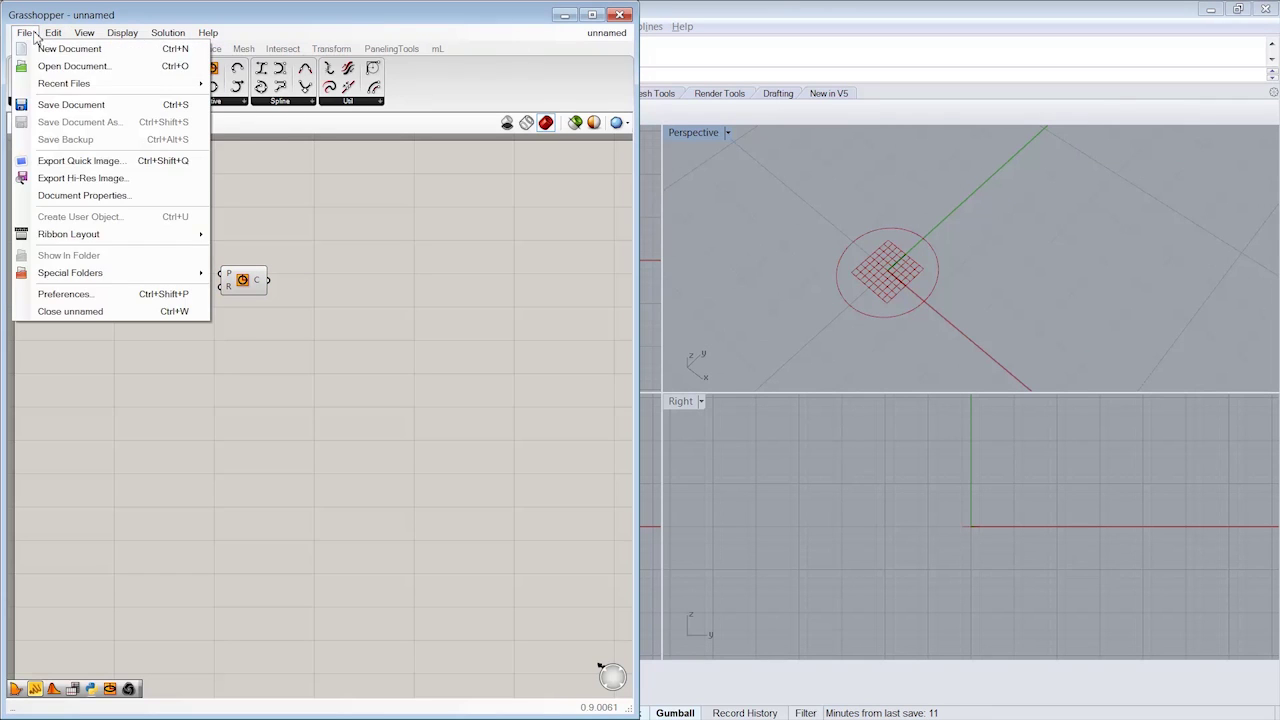
# - Set the default template Normal material to grey using the HSV picker
pyautogui.click(141, 294)
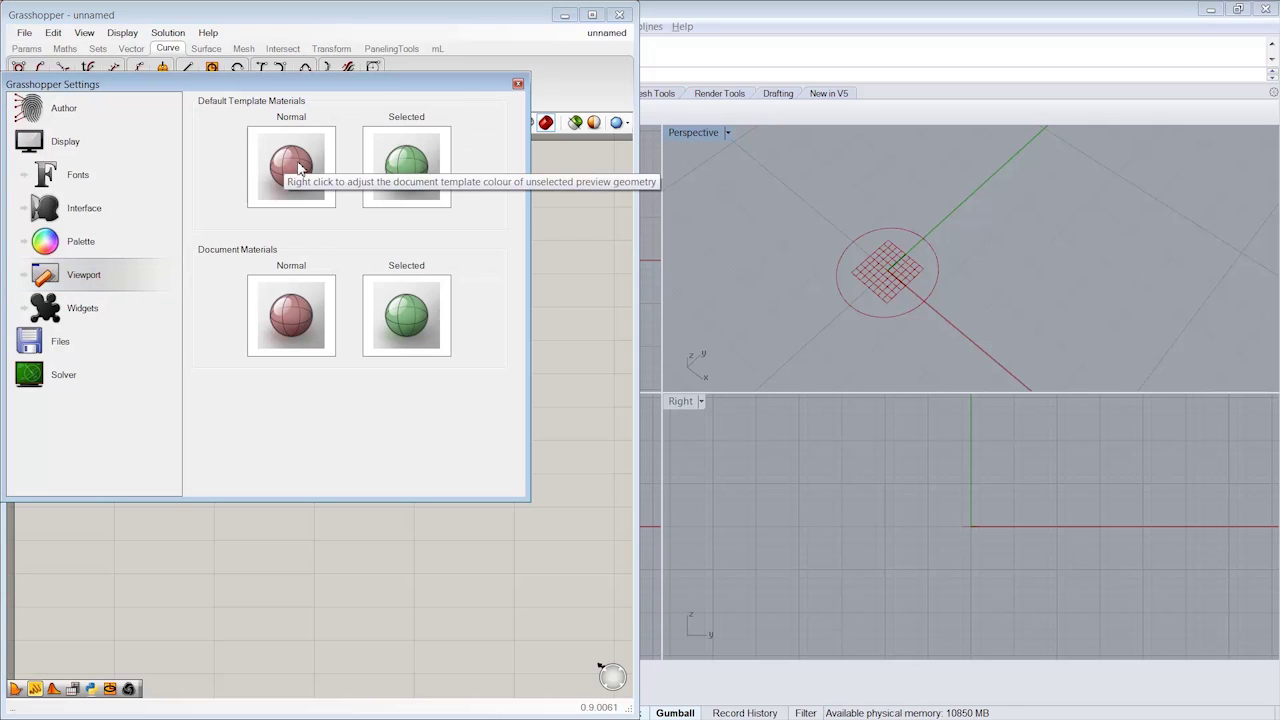
pyautogui.rightClick(298, 166)
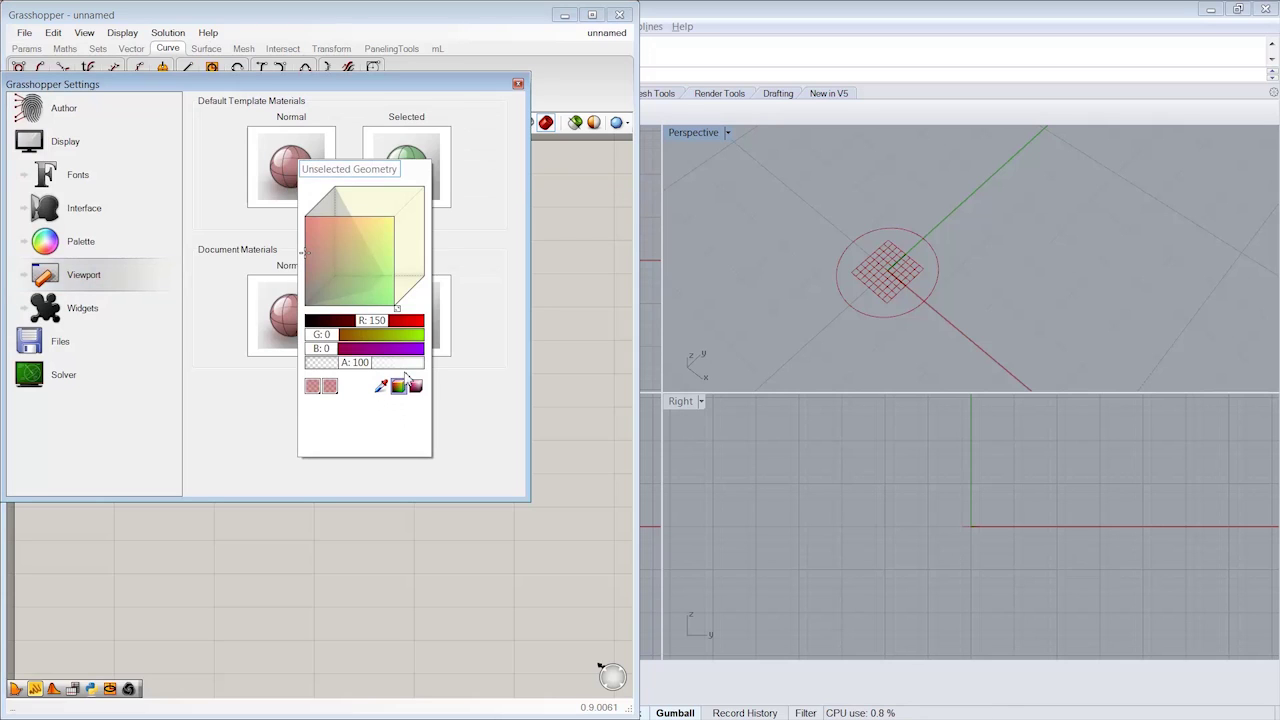
pyautogui.click(416, 386)
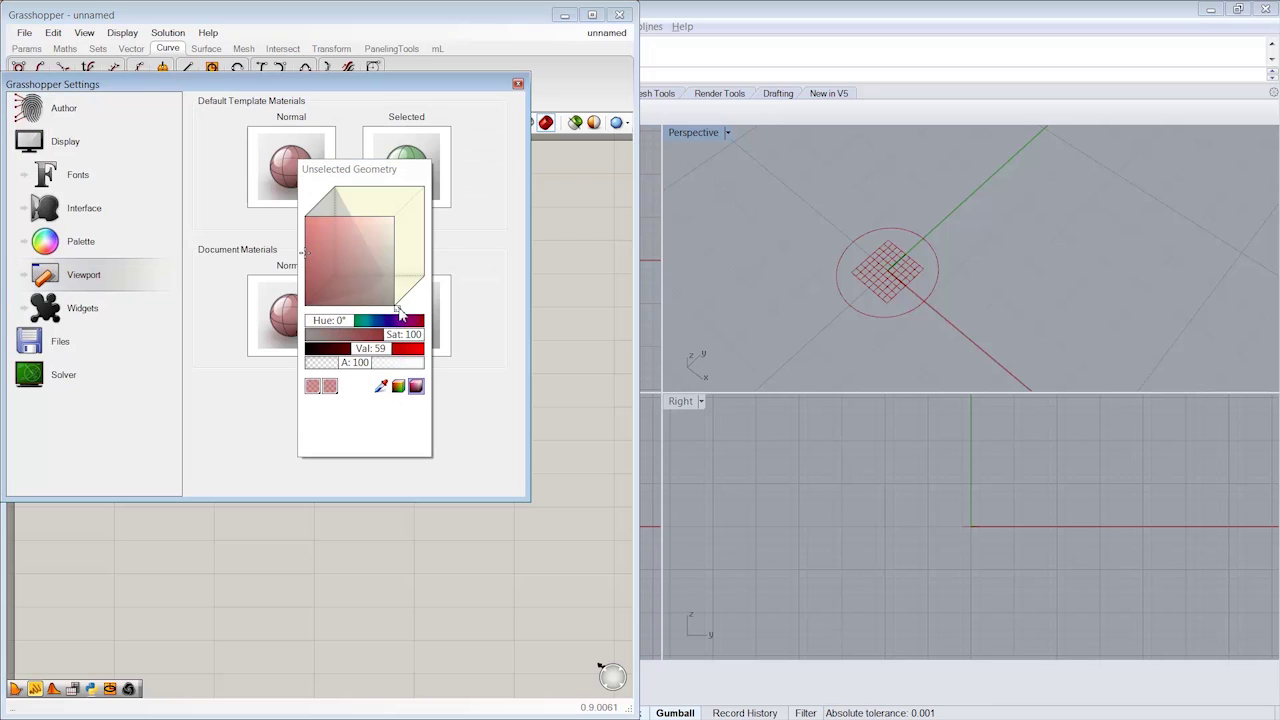
pyautogui.moveTo(372, 257); pyautogui.dragTo(404, 286)
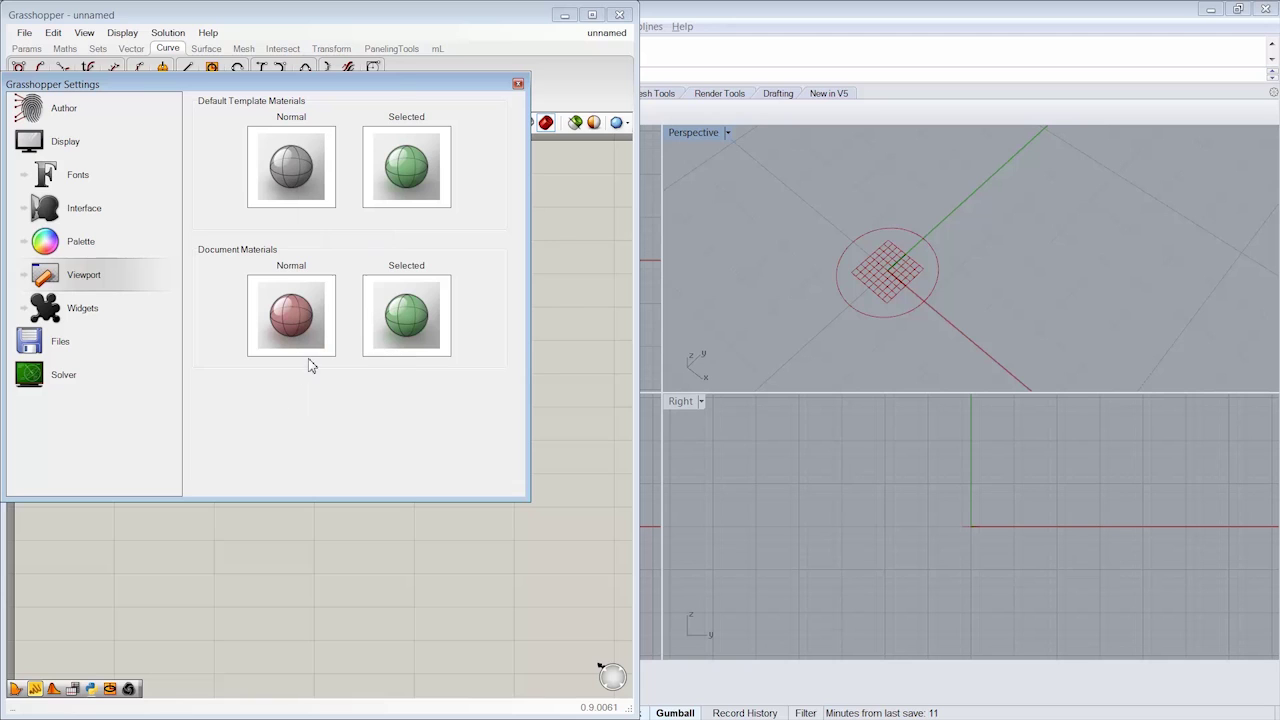
pyautogui.click(518, 83)
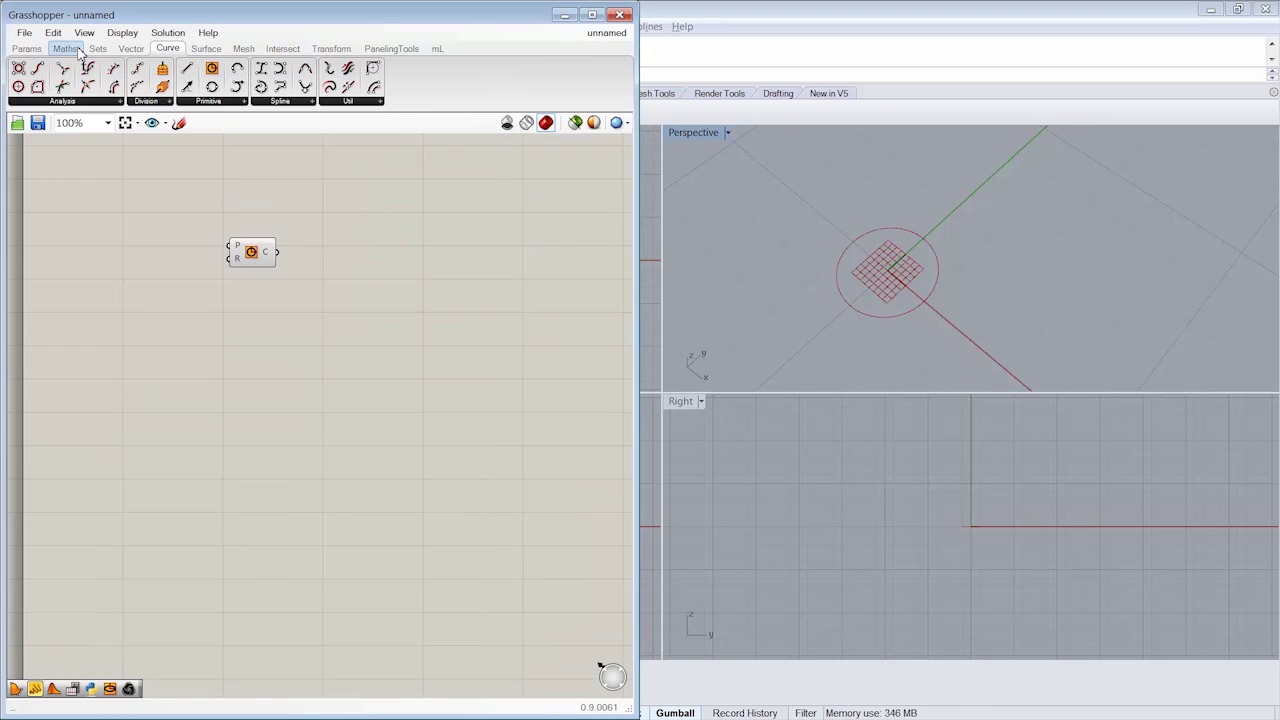
# - Set the document's Normal preview material to grey as well
pyautogui.click(24, 33)
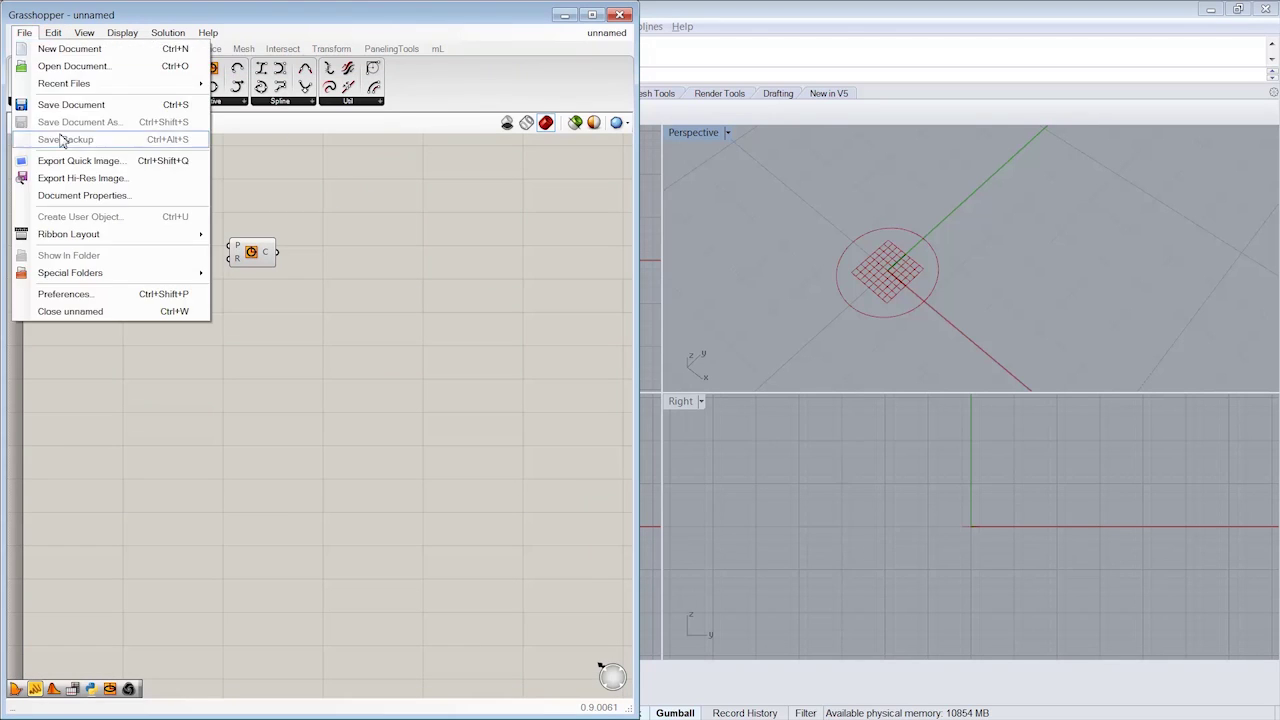
pyautogui.click(88, 294)
pyautogui.click(316, 326)
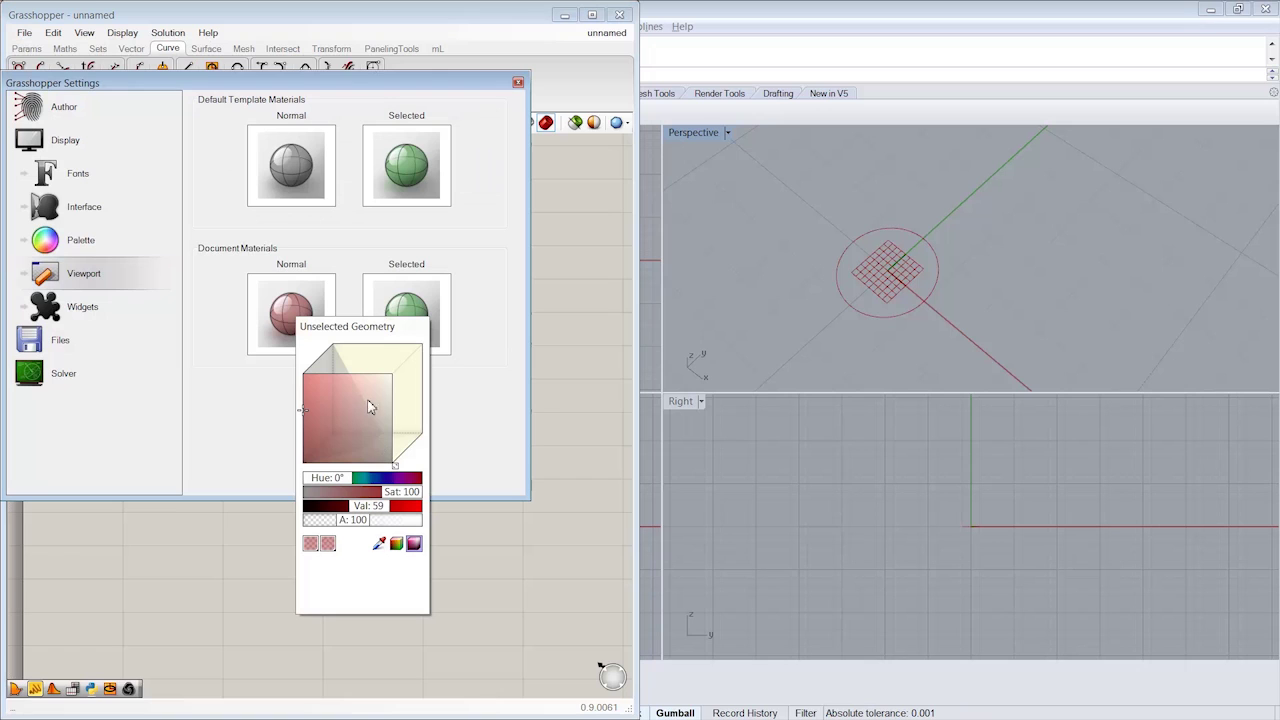
pyautogui.moveTo(380, 430); pyautogui.dragTo(410, 456)
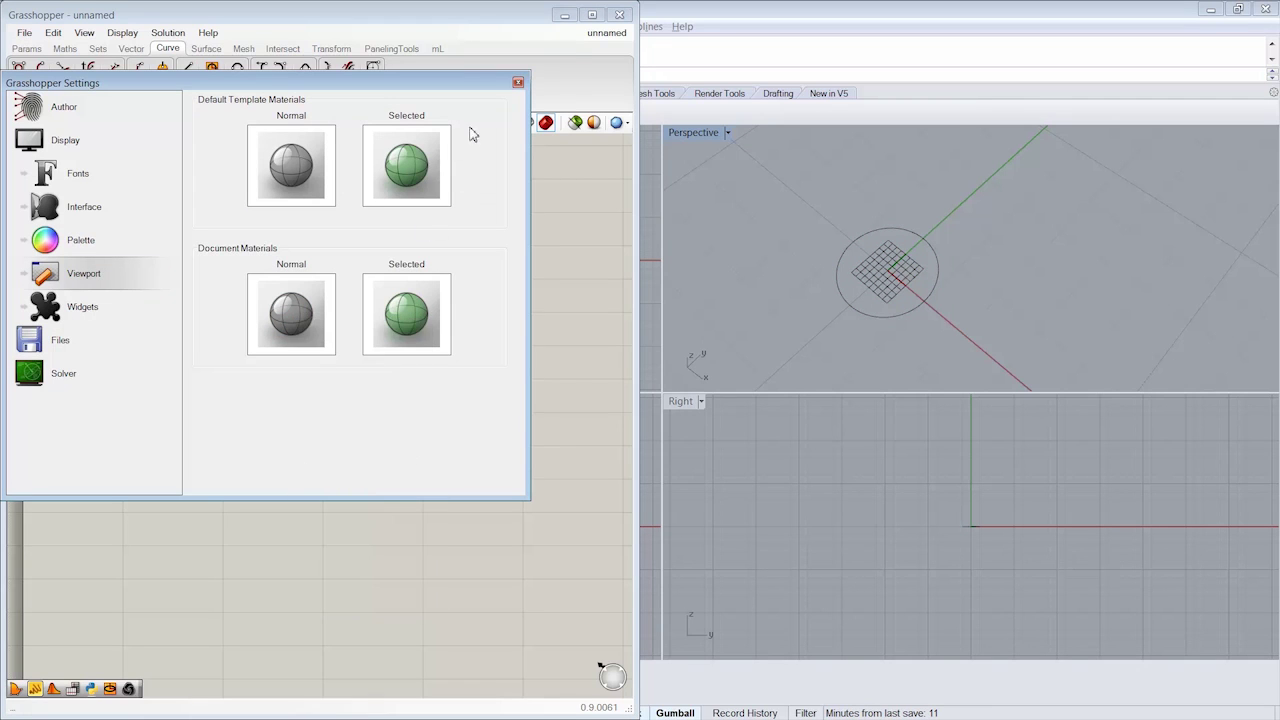
pyautogui.click(517, 83)
# - Orbit the Rhino view to inspect the grey circle preview
pyautogui.moveTo(892, 208); pyautogui.dragTo(868, 217, button='right')
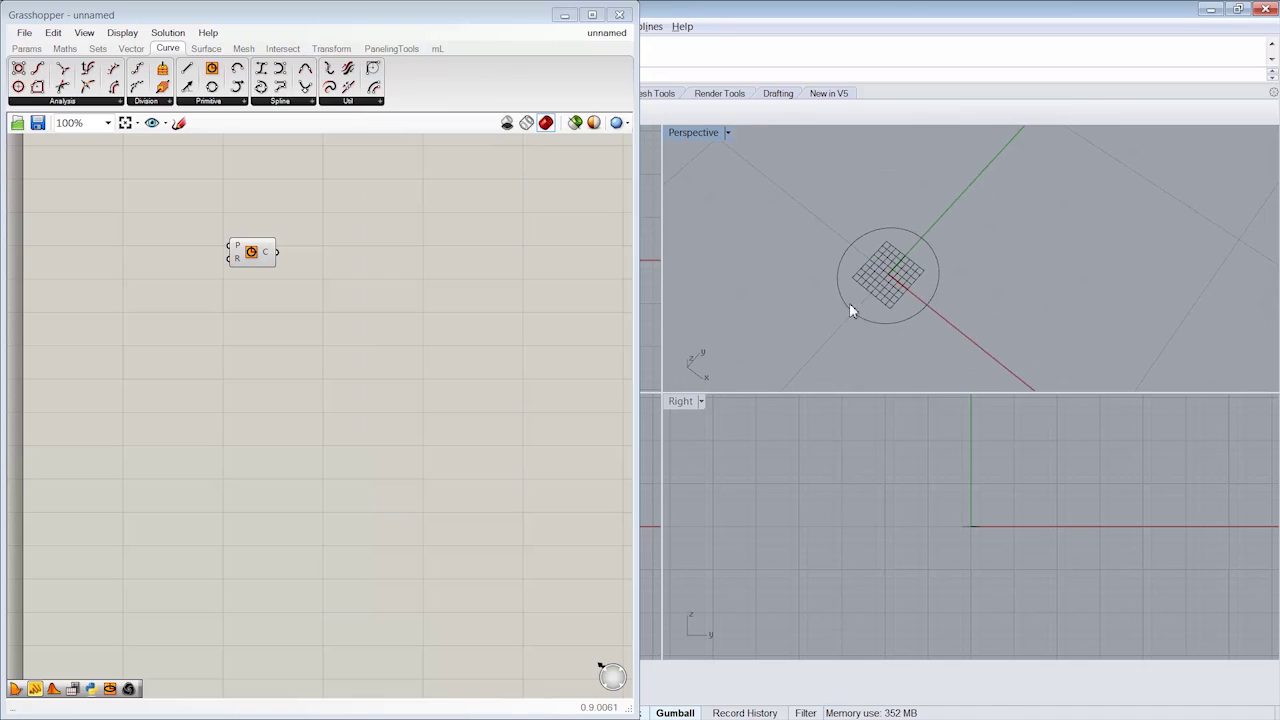
pyautogui.moveTo(849, 307); pyautogui.dragTo(843, 308, button='right')
pyautogui.click(445, 18)
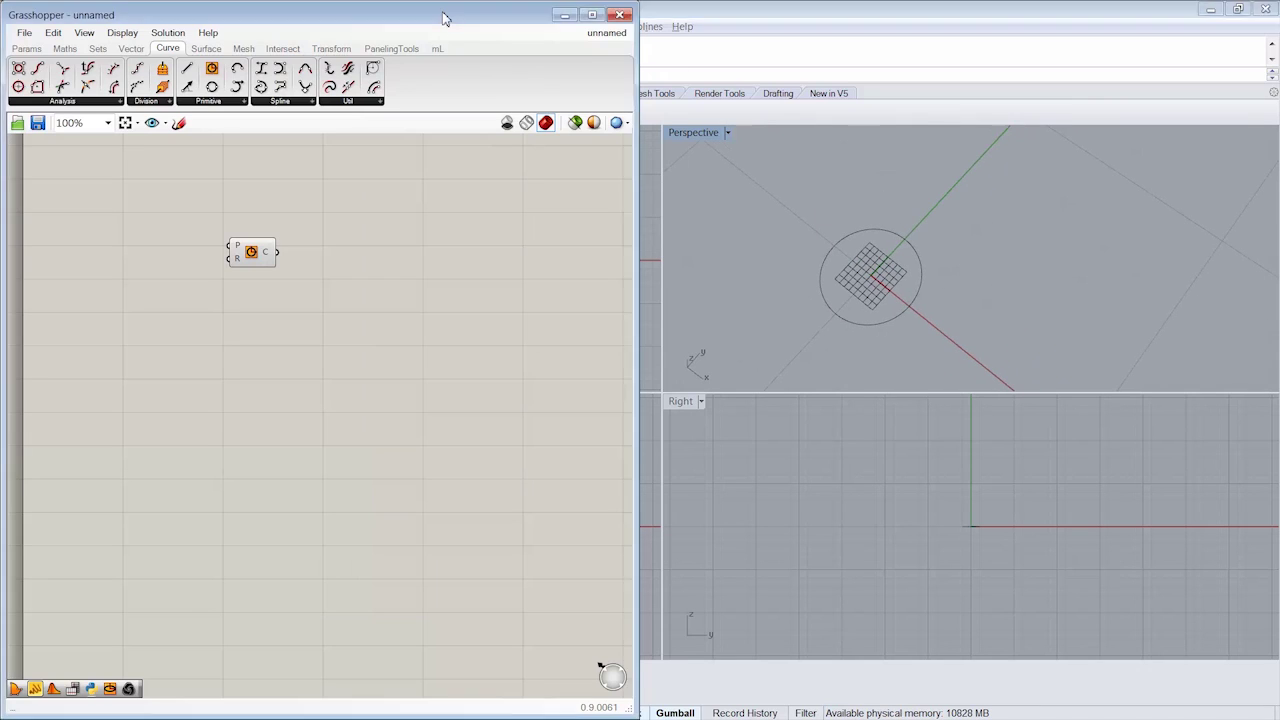